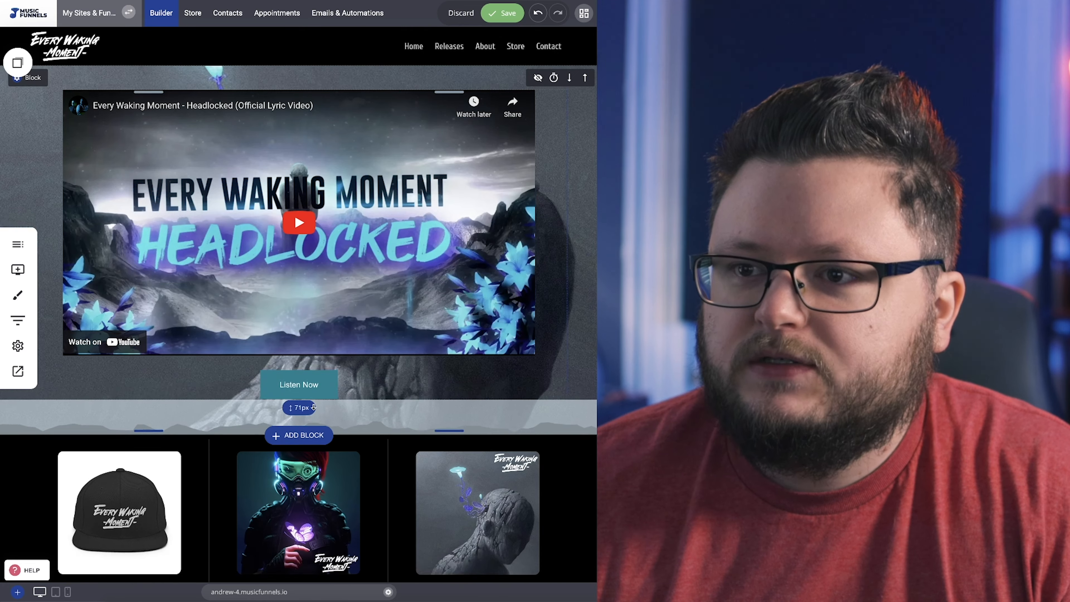
Move the Listen Now button above the video and return it to its place below
left_click_drag(325, 388, 334, 102)
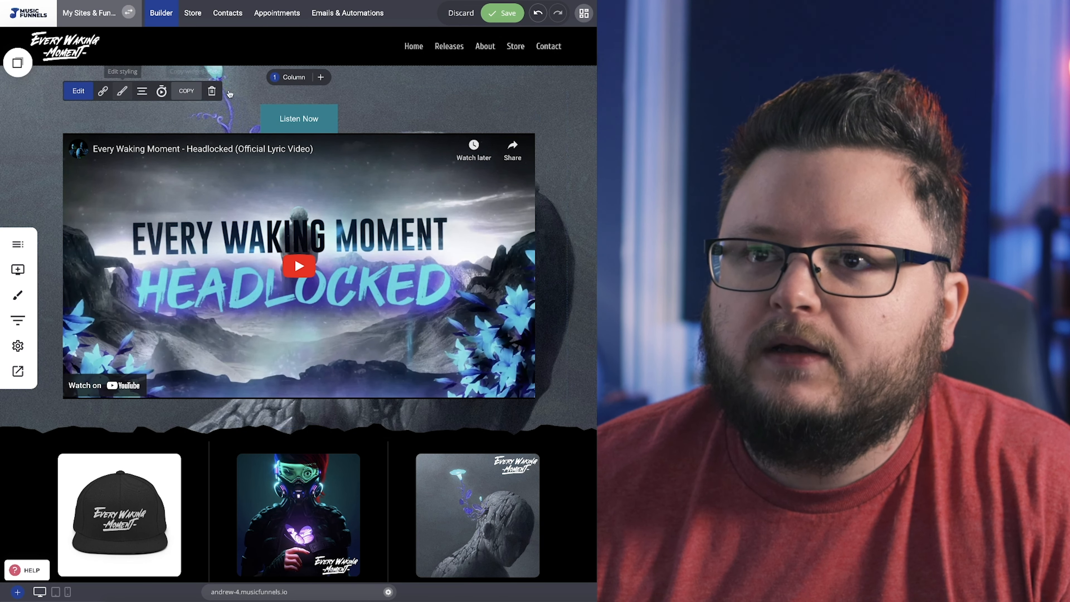
left_click_drag(291, 115, 338, 405)
Set the Listen Now button's animation type to Fade In From The Left
scroll(339, 405, "down", 2)
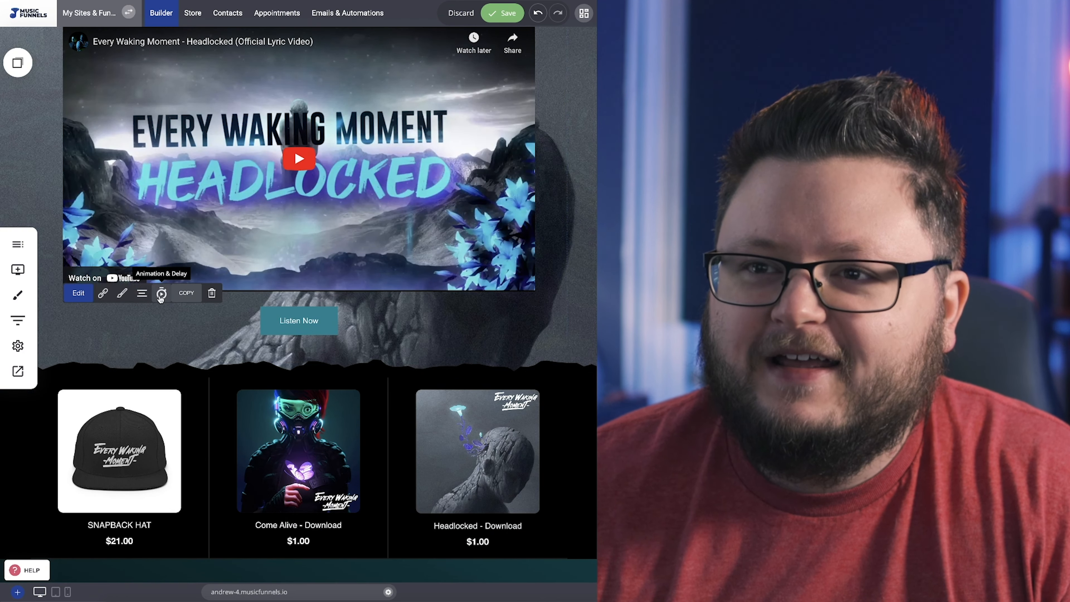
left_click(162, 292)
left_click(493, 348)
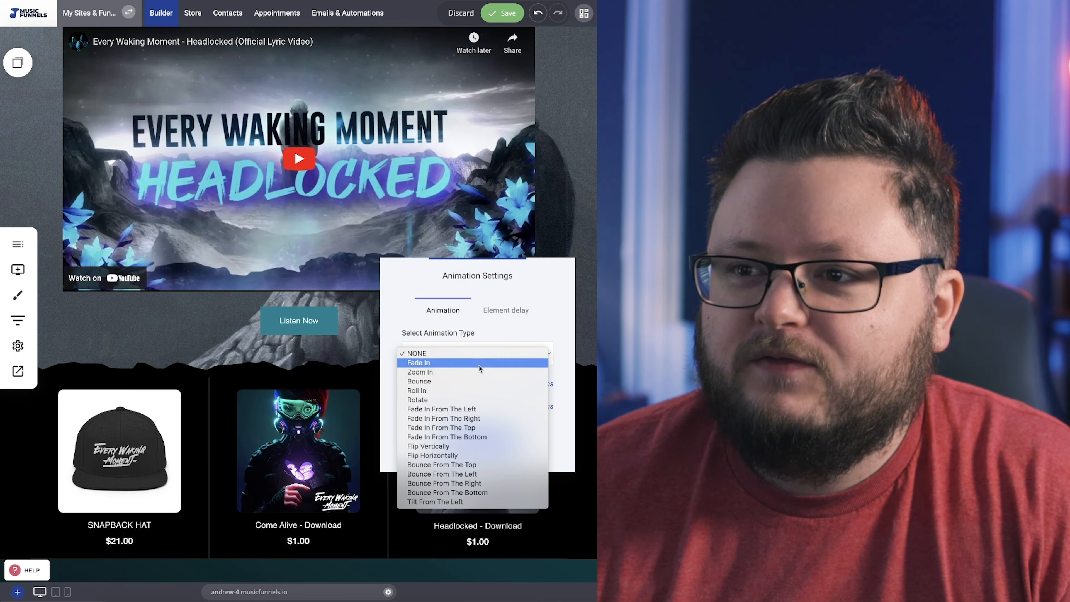
left_click(480, 364)
left_click(453, 353)
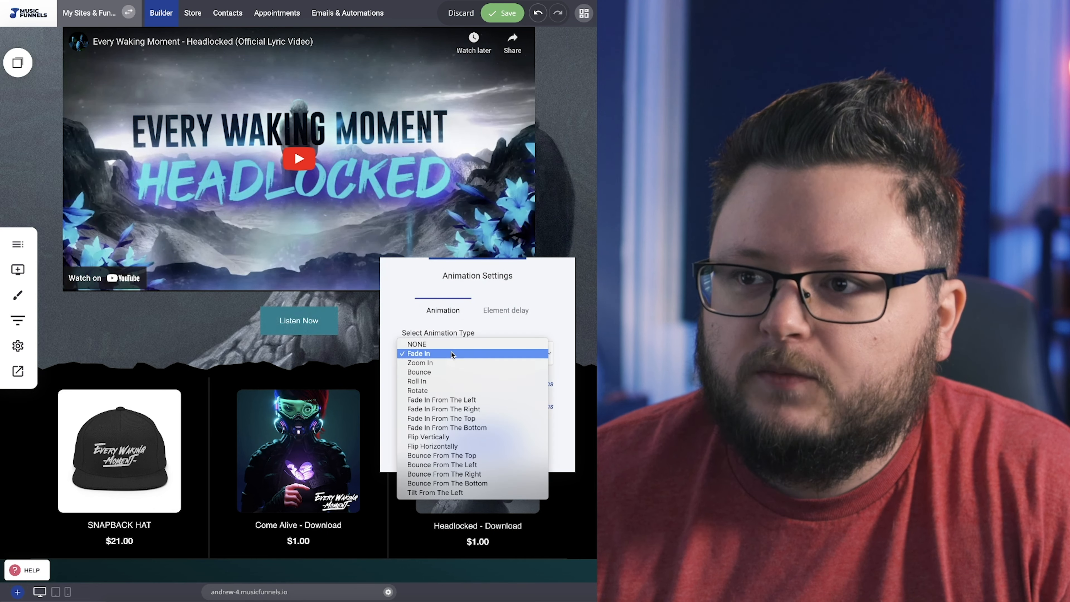
left_click(441, 400)
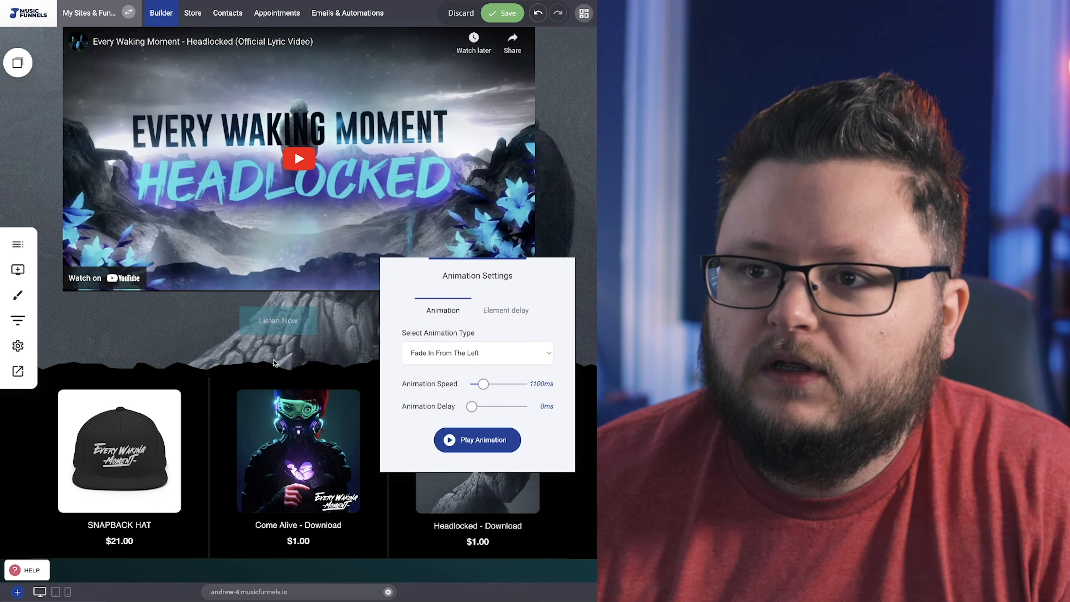
left_click(267, 361)
Preview the page to check the Listen Now button's entrance animation, and return to the editor
scroll(304, 301, "down", 10)
scroll(311, 298, "up", 11)
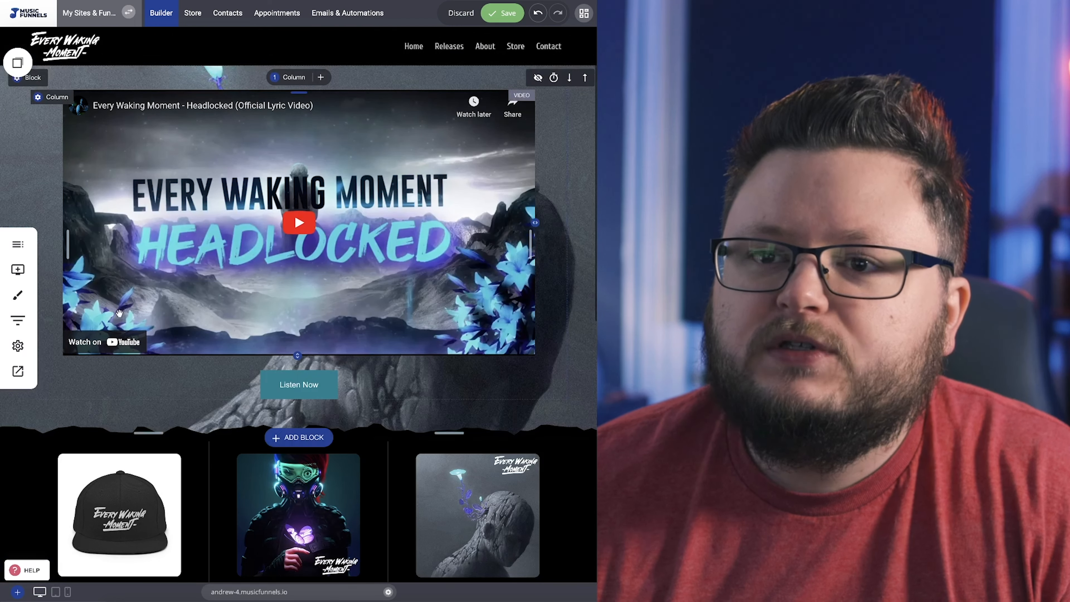
left_click(17, 371)
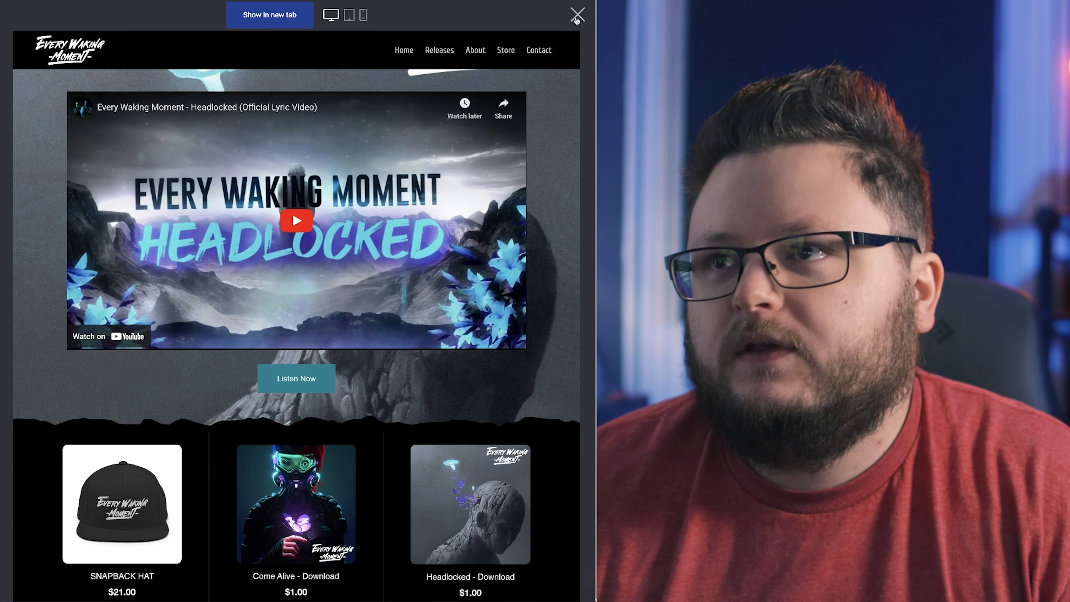
left_click(578, 15)
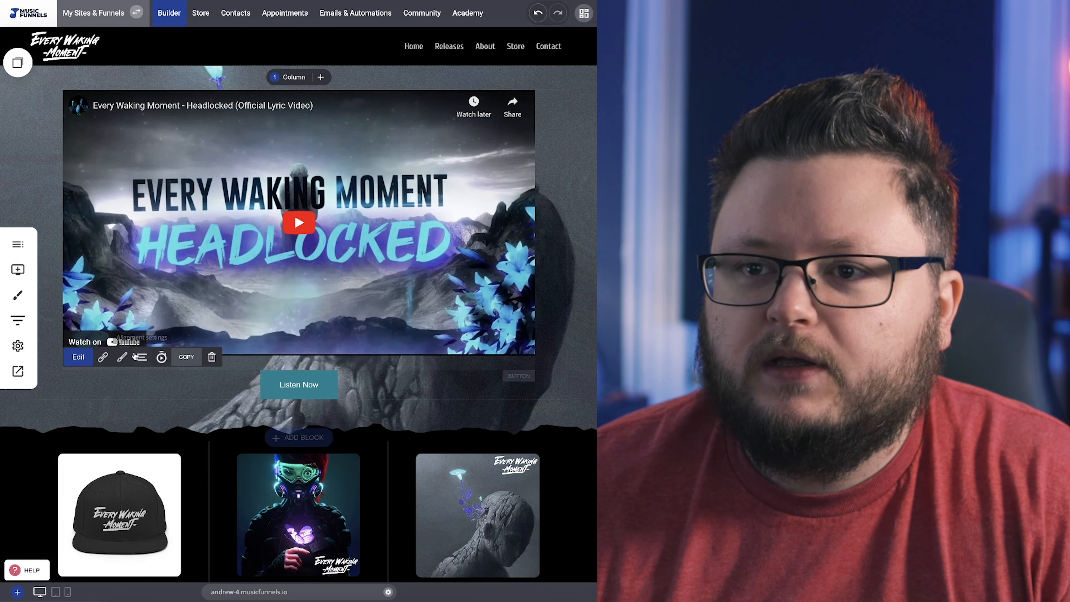
Set the Listen Now button's animation speed to 1250 ms and its delay to 1000 ms, and save the page
left_click(162, 358)
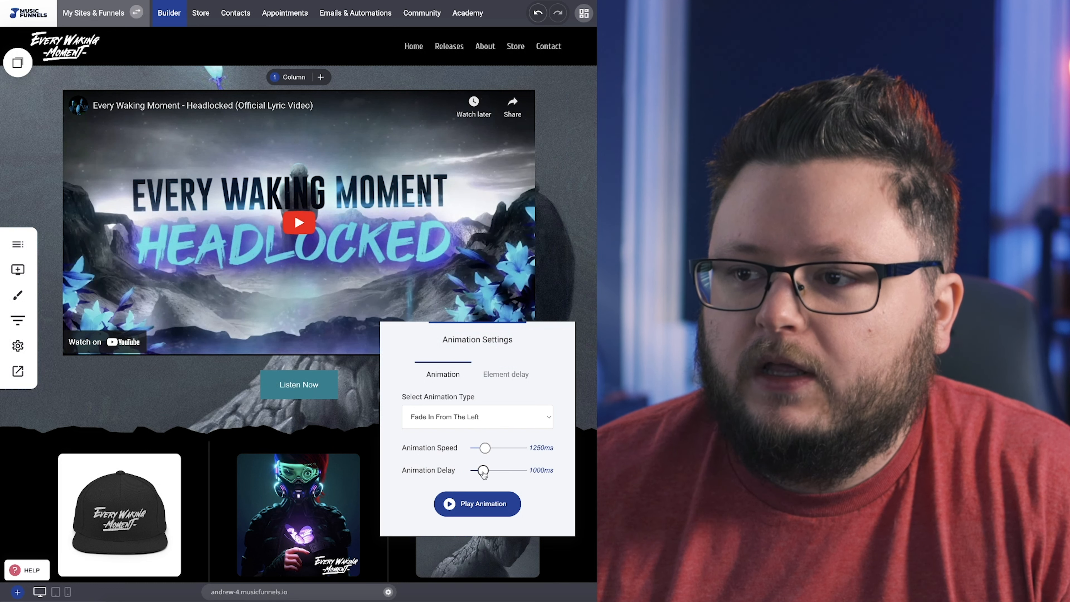
left_click(546, 278)
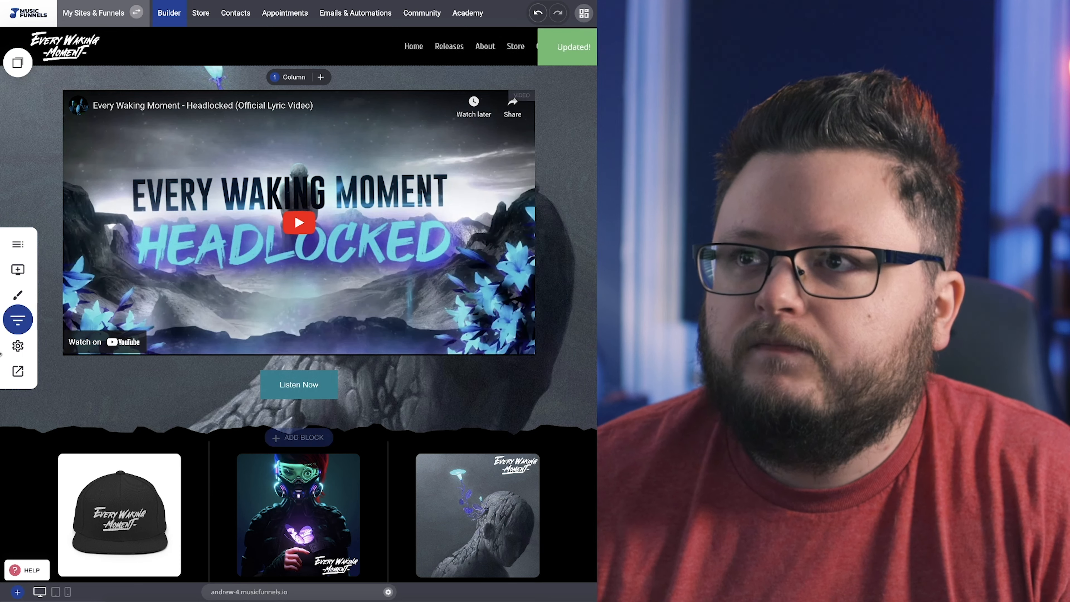
Preview the page and look over the Listen Now button's delayed animation and the sections below it
left_click(18, 371)
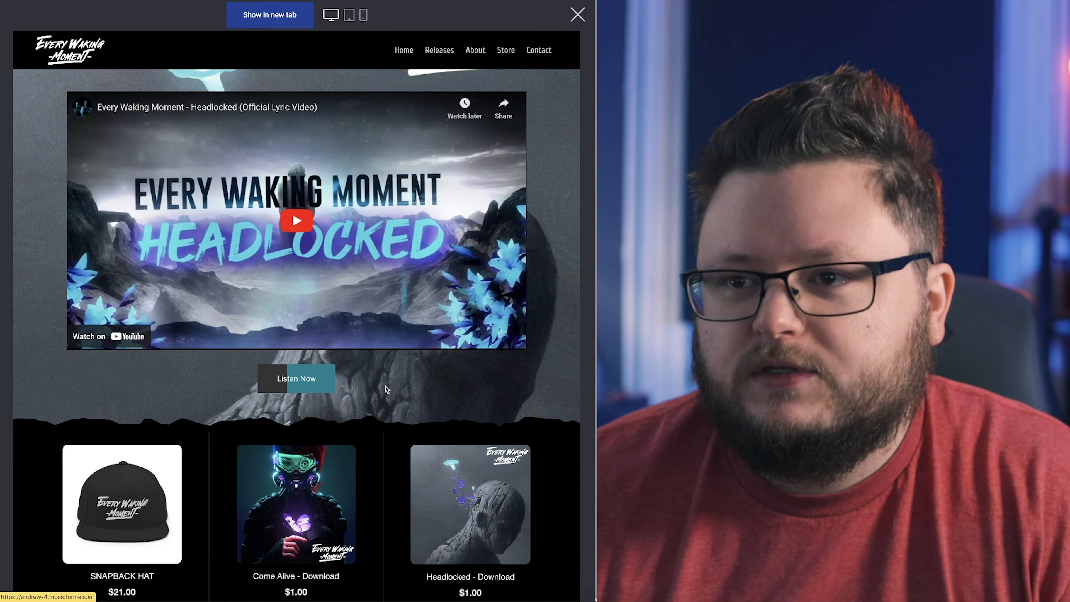
scroll(422, 379, "down", 3)
scroll(423, 378, "up", 3)
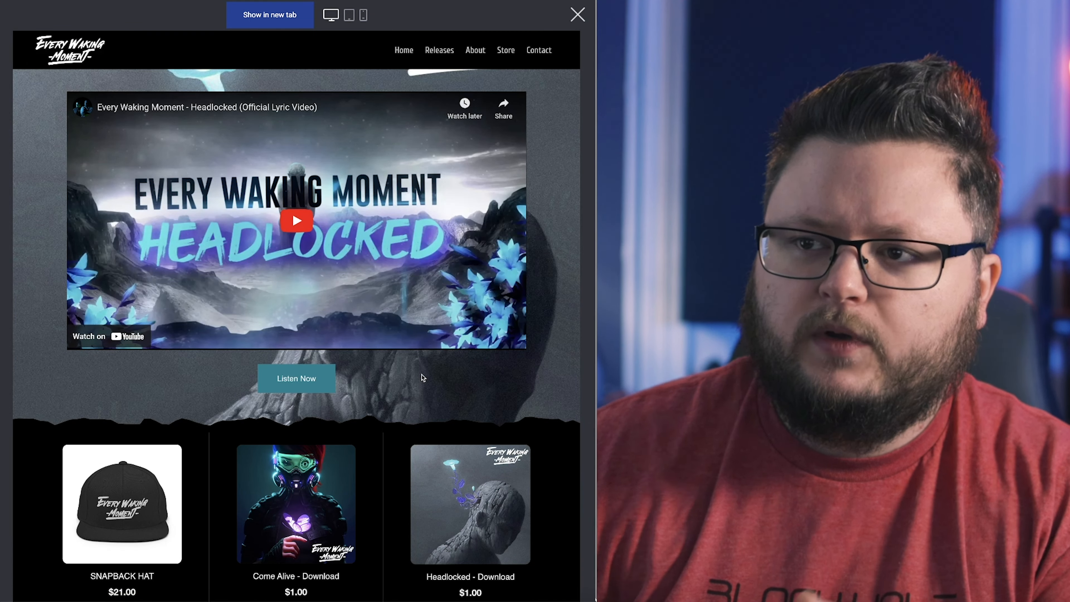
scroll(422, 379, "down", 5)
scroll(375, 192, "up", 5)
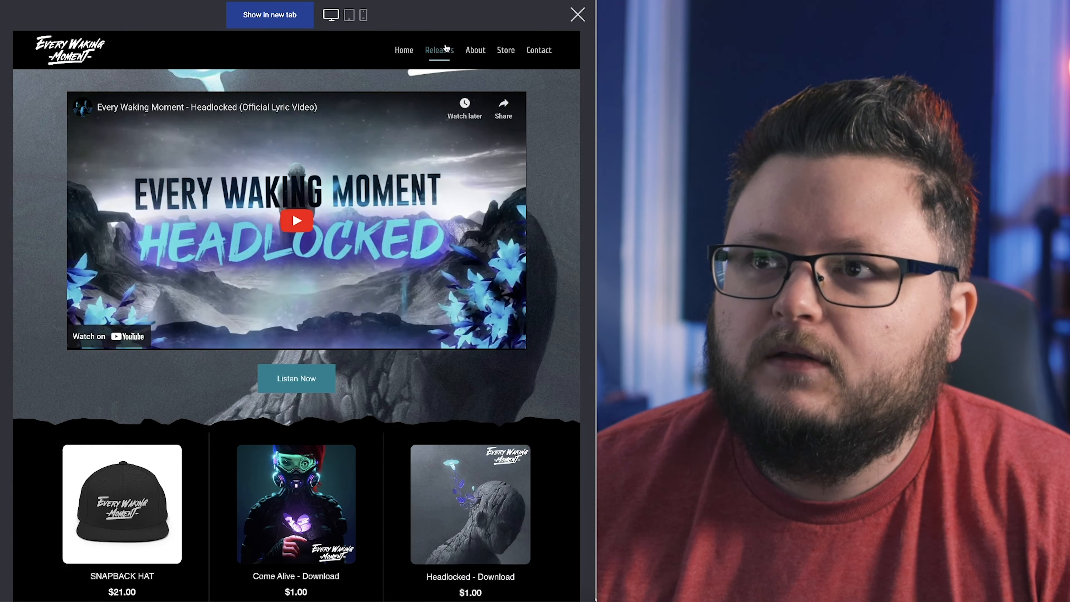
Visit the Releases, About and Store pages in the preview, and return to the editor
left_click(445, 50)
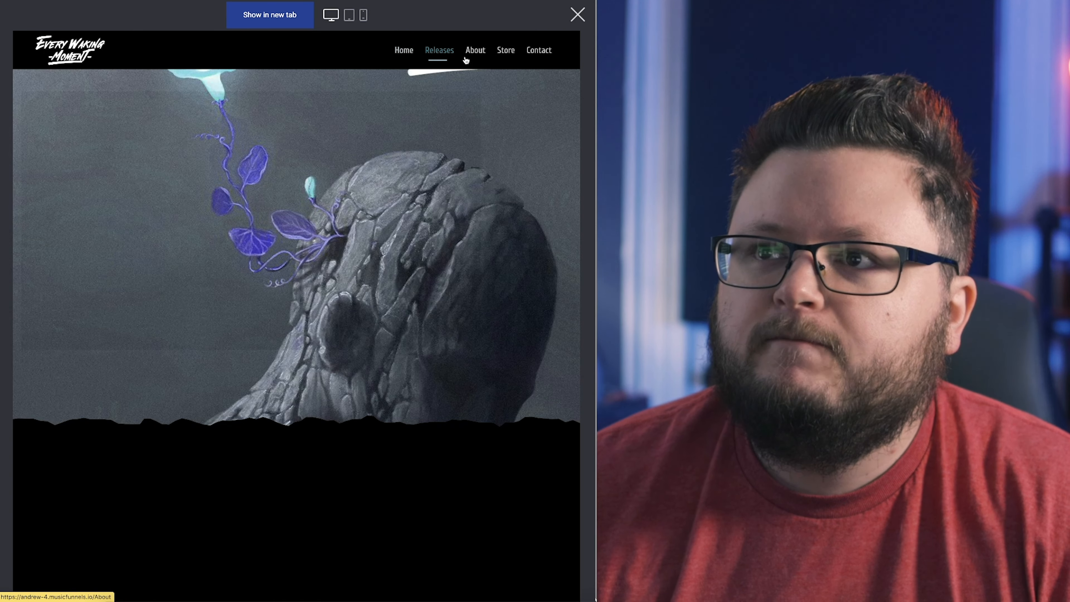
left_click(475, 52)
left_click(506, 59)
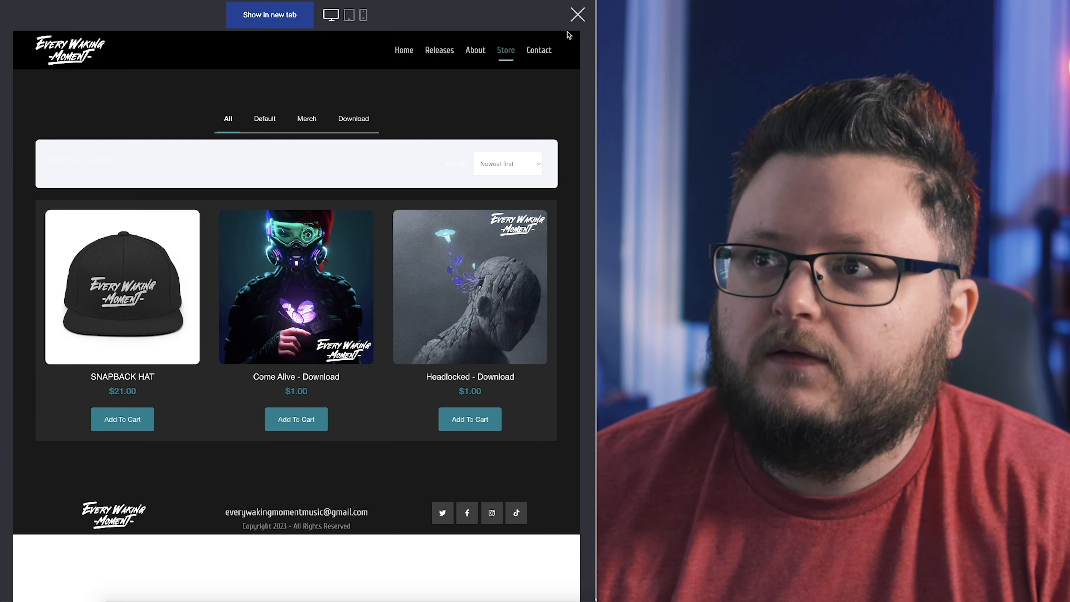
left_click(578, 15)
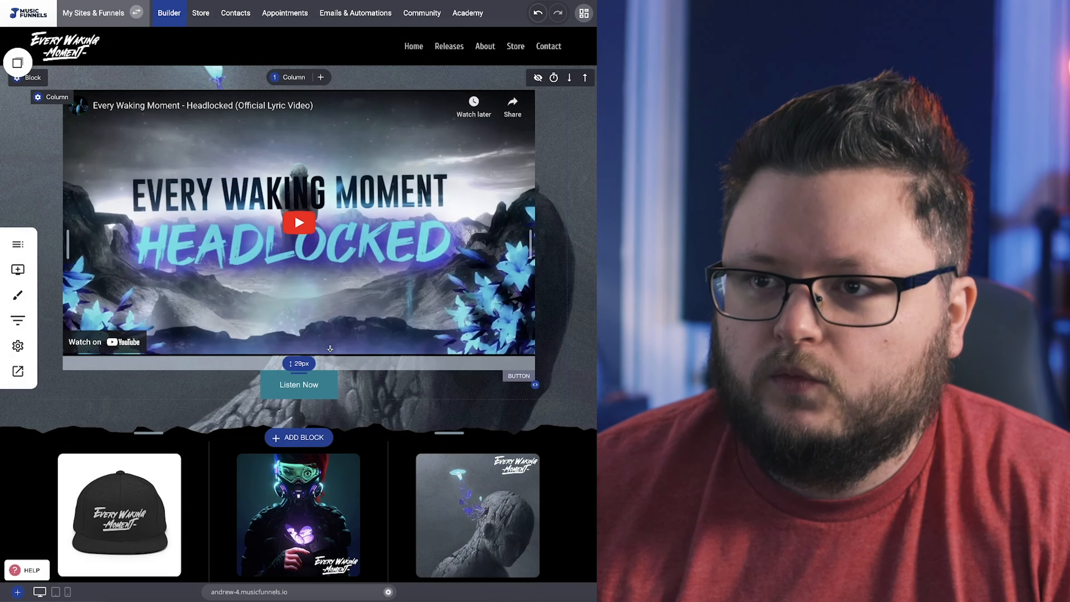
Increase the spacing between the video and the Listen Now button to 34 px
scroll(363, 268, "down", 3)
left_click_drag(364, 268, 364, 270)
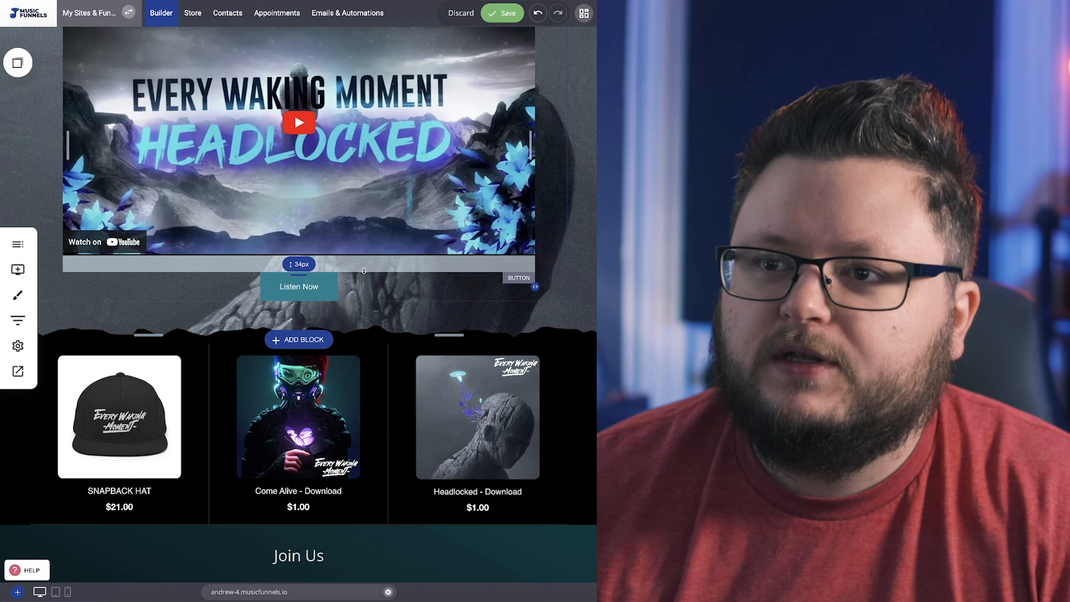
scroll(338, 143, "up", 2)
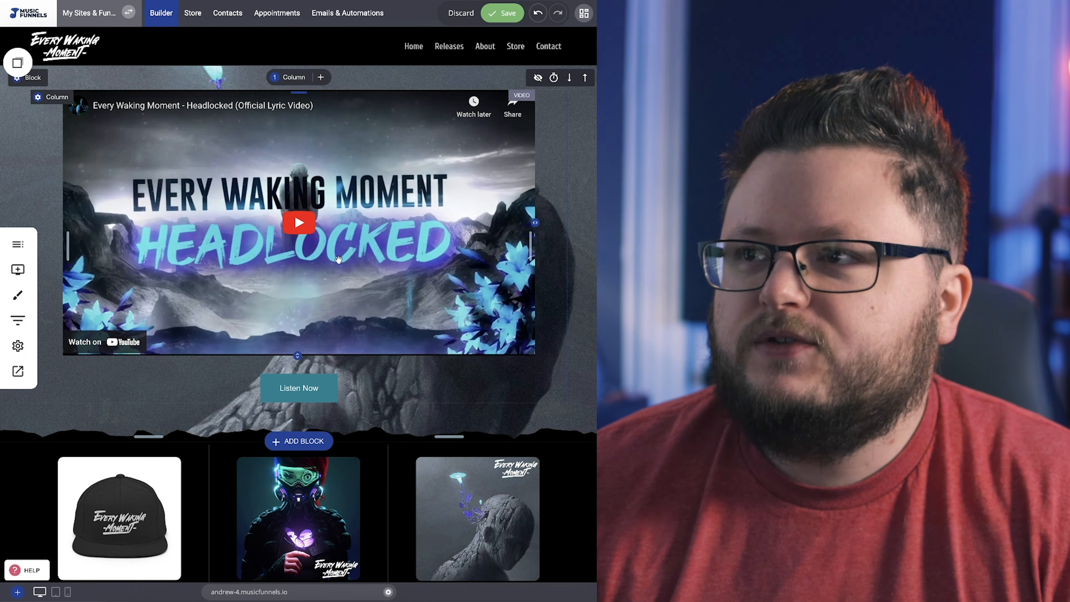
Inspect the video's source, custom thumbnail and shadow settings, and close them
left_click(312, 242)
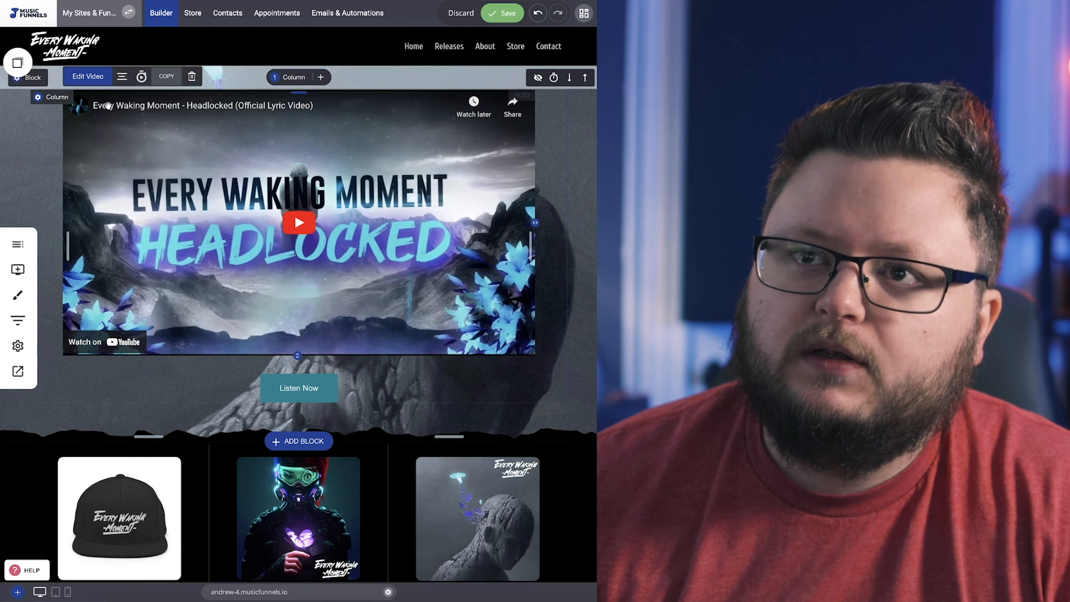
left_click(91, 77)
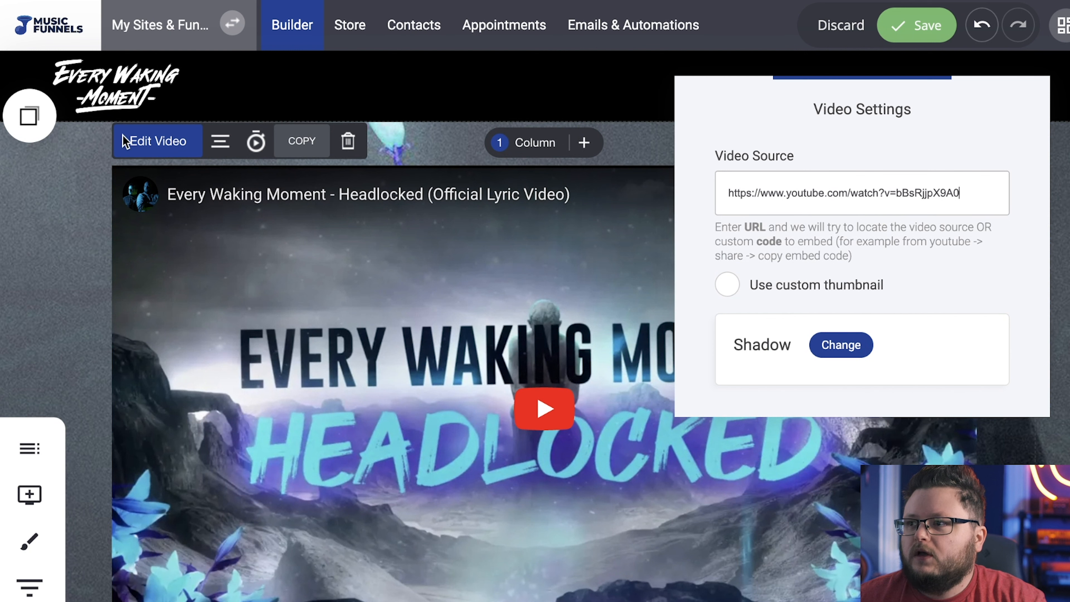
left_click(310, 295)
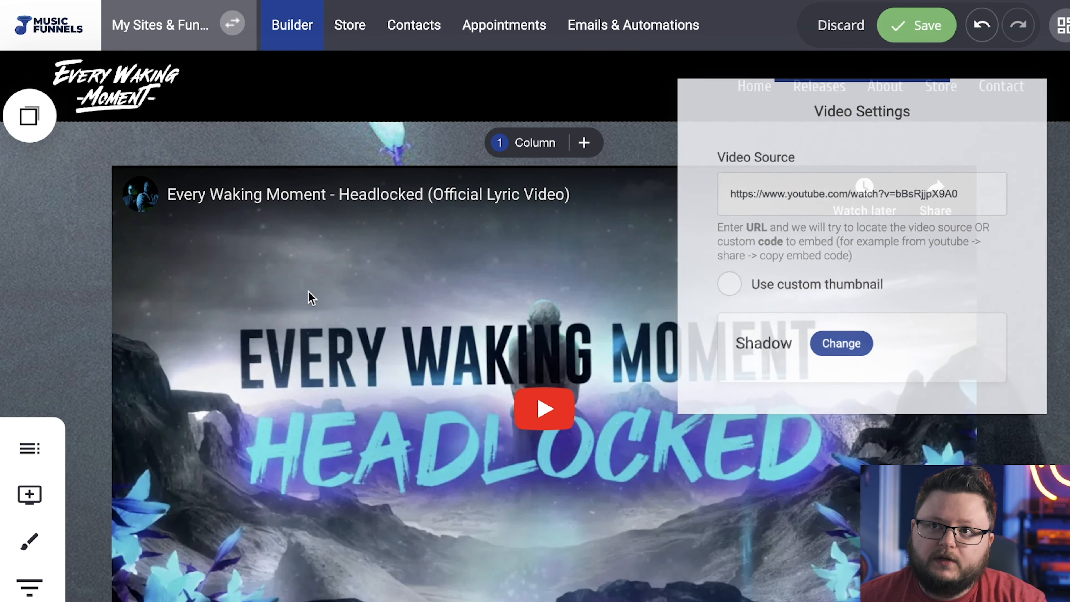
Add a second line of text reading "Second Line" to the Listen Now button
scroll(313, 294, "down", 10)
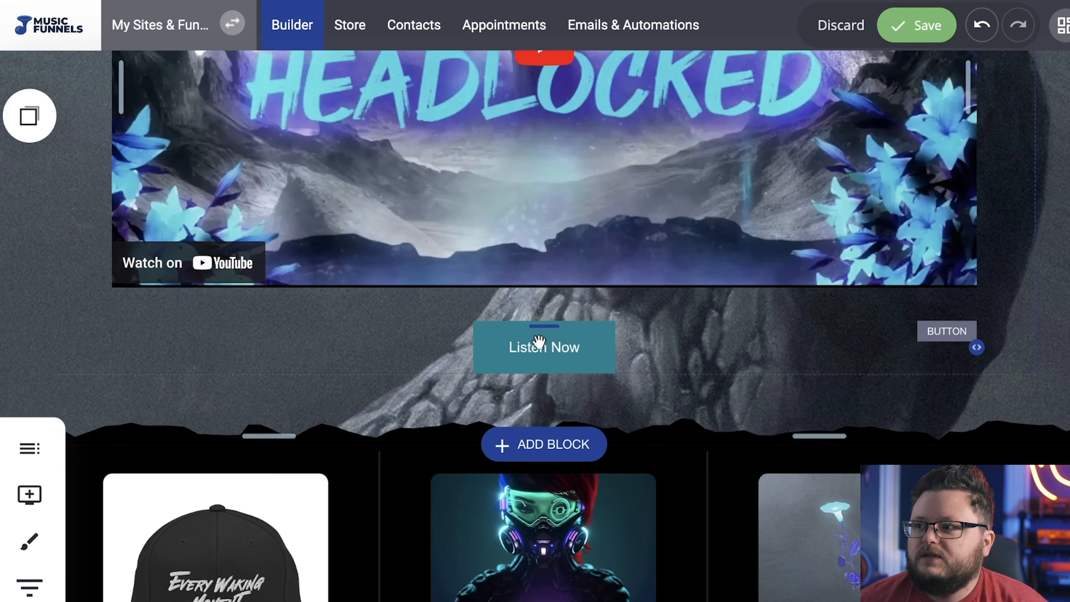
left_click(542, 341)
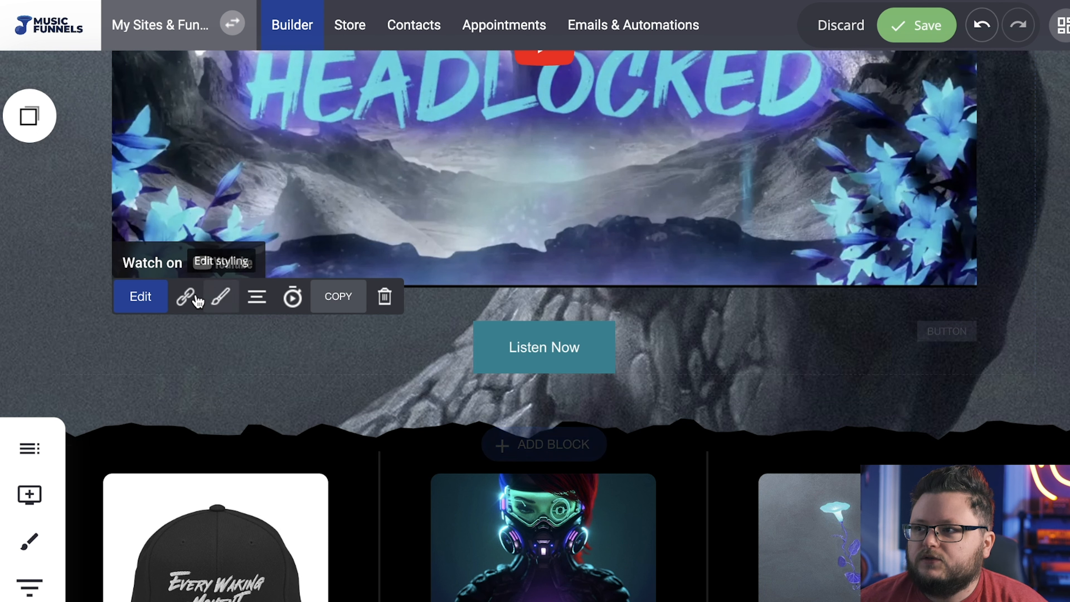
left_click(141, 296)
left_click_drag(823, 262, 670, 191)
left_click(626, 353)
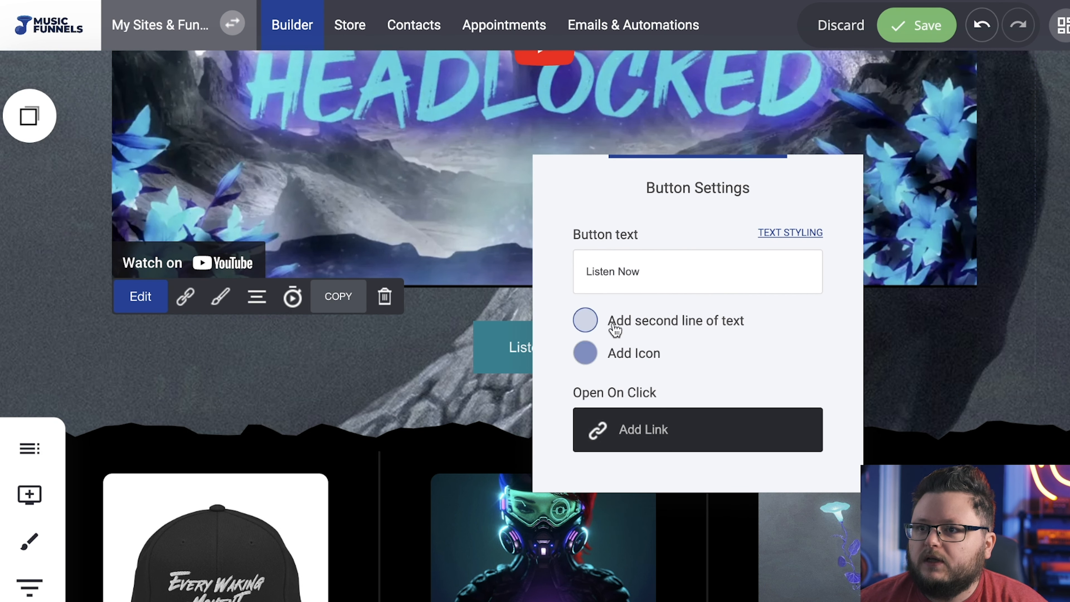
left_click(586, 320)
left_click(687, 411)
left_click(710, 373)
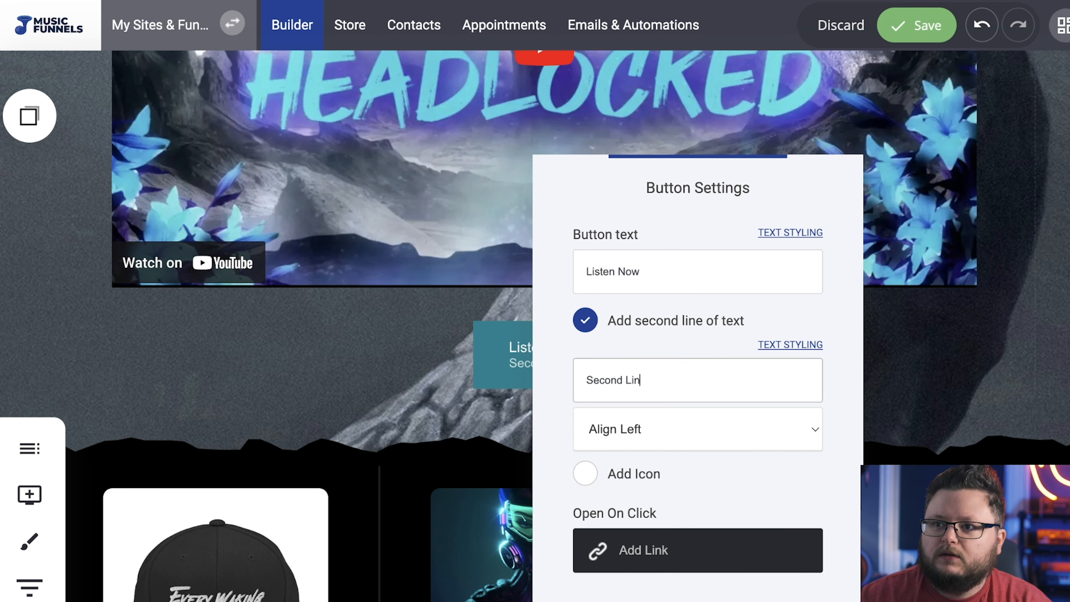
left_click(907, 381)
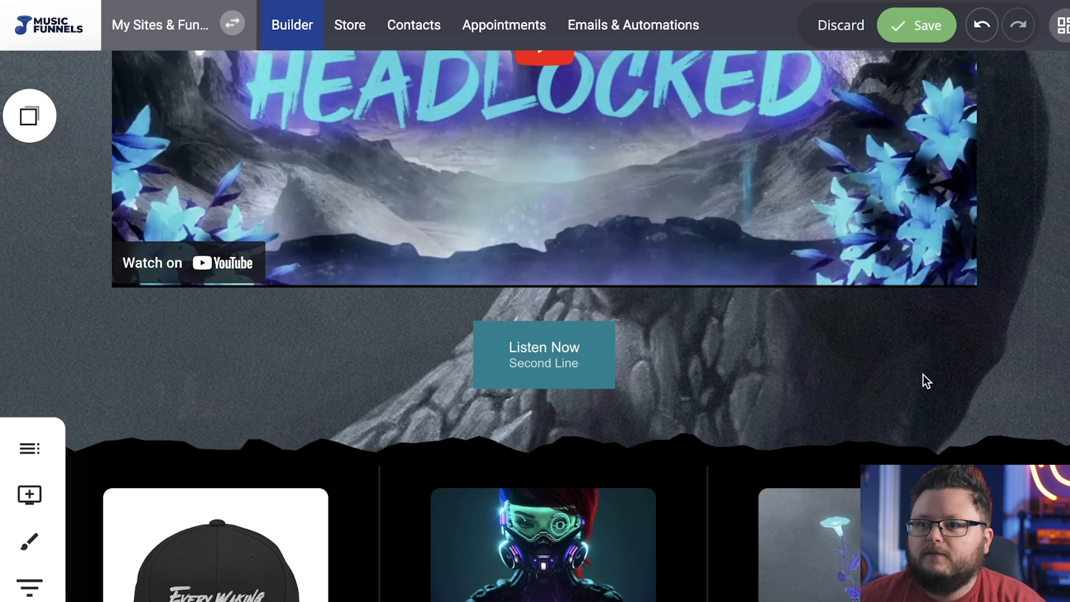
Review the Listen Now button's hover effect options and set its border radius to 5 px
left_click(556, 349)
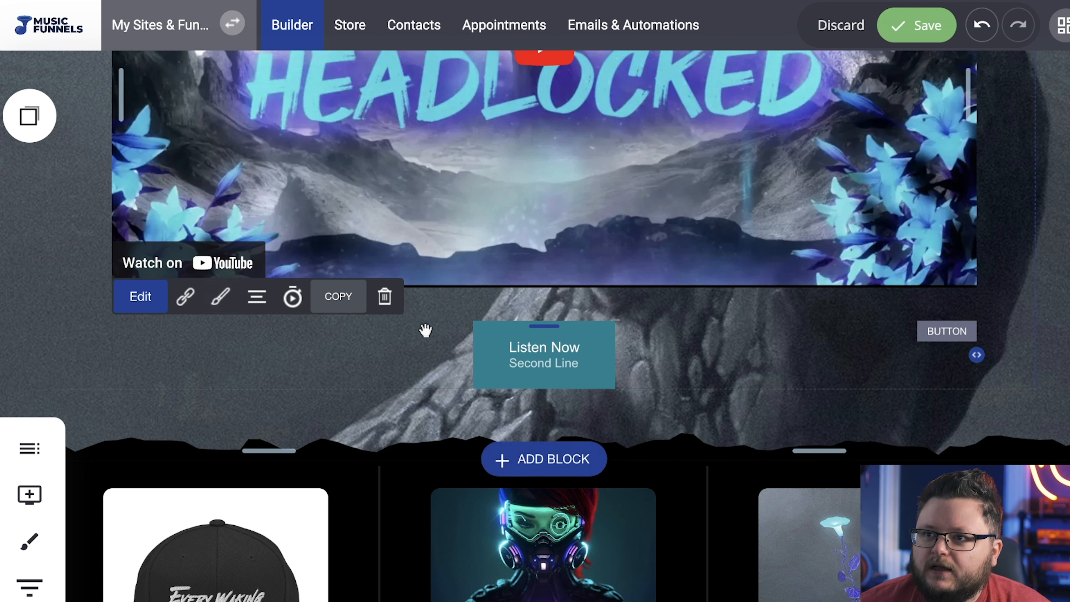
left_click(221, 297)
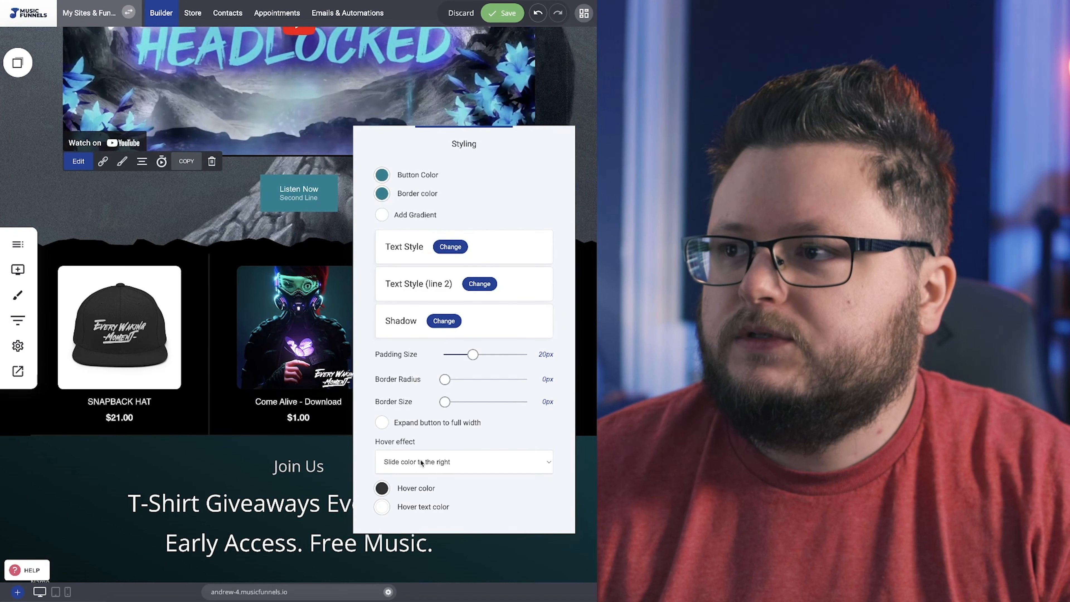
left_click(418, 461)
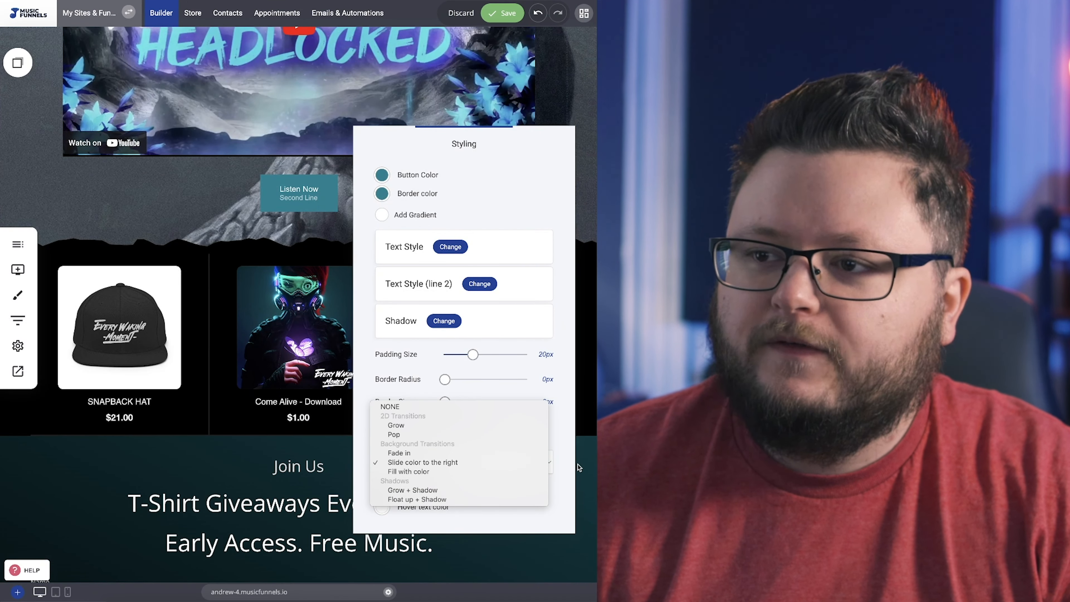
left_click(567, 466)
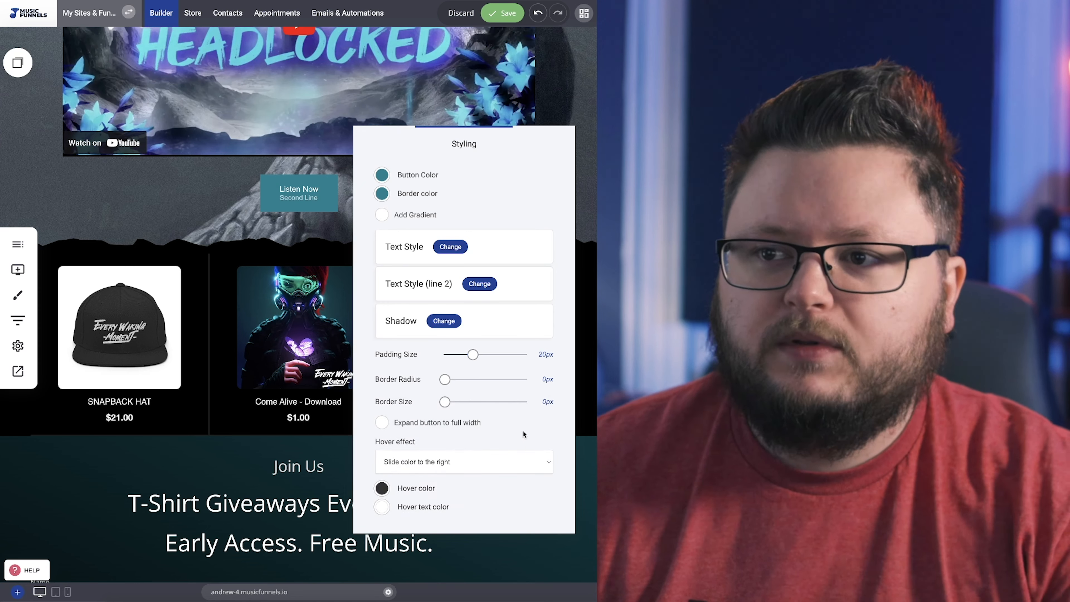
left_click_drag(447, 381, 472, 382)
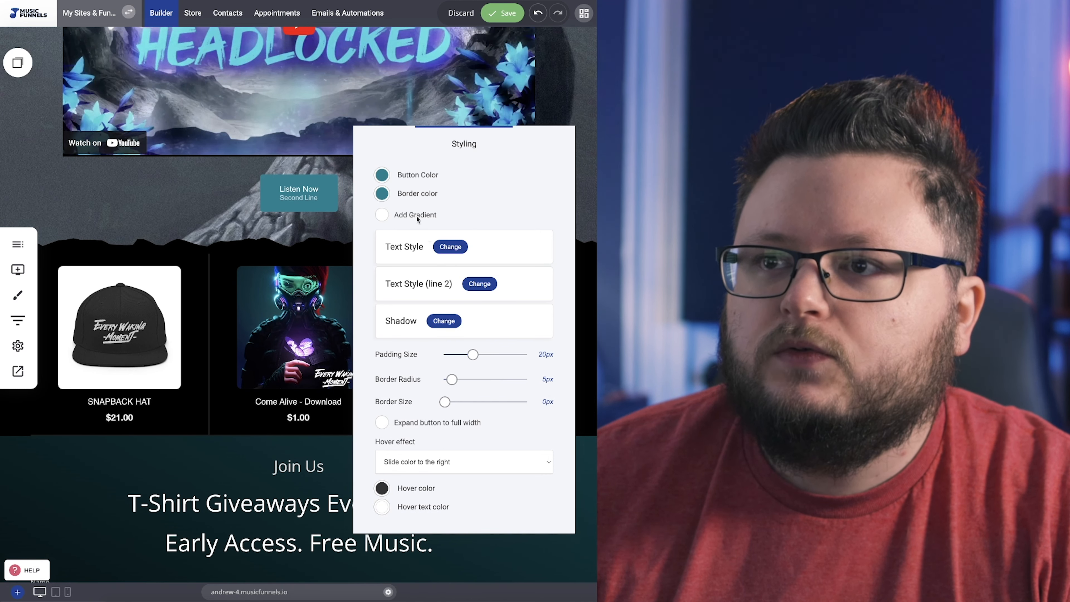
Give the Listen Now button a coral-red border with a border size of 3 px
left_click(382, 193)
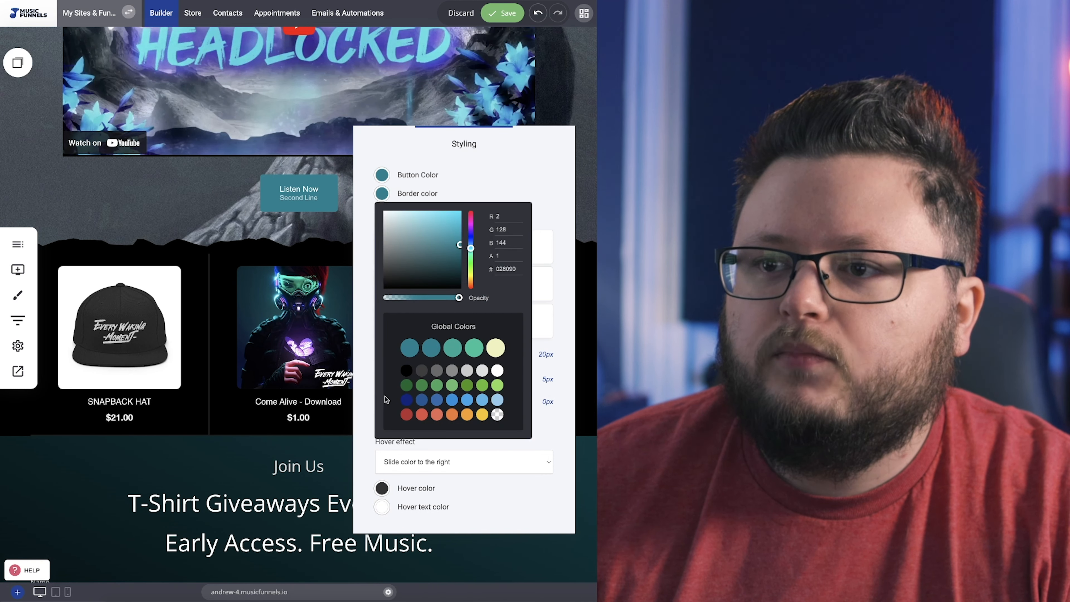
left_click(440, 417)
left_click(363, 341)
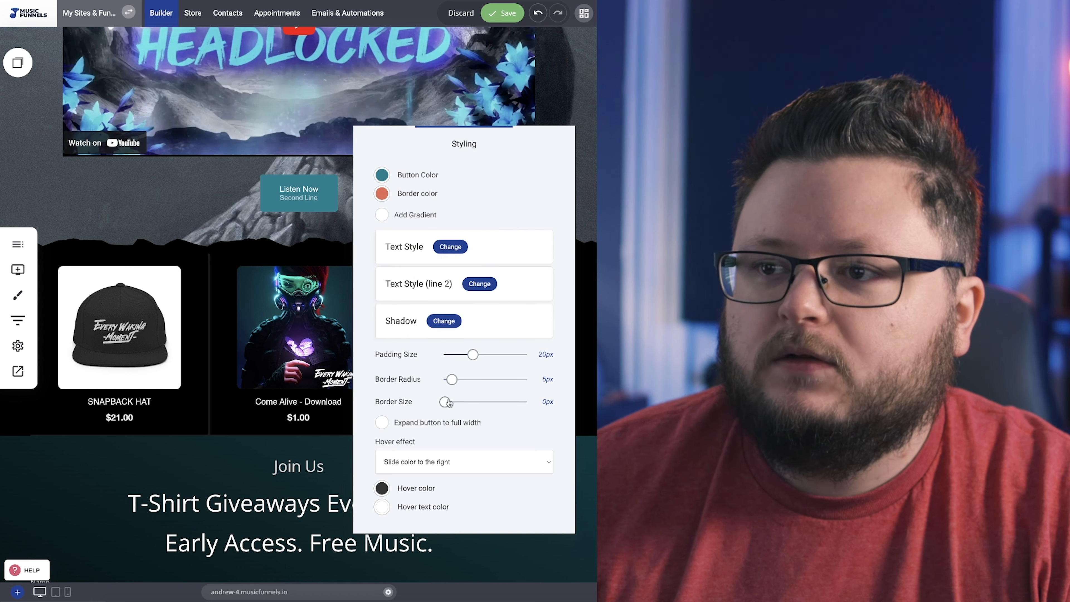
left_click_drag(449, 402, 449, 404)
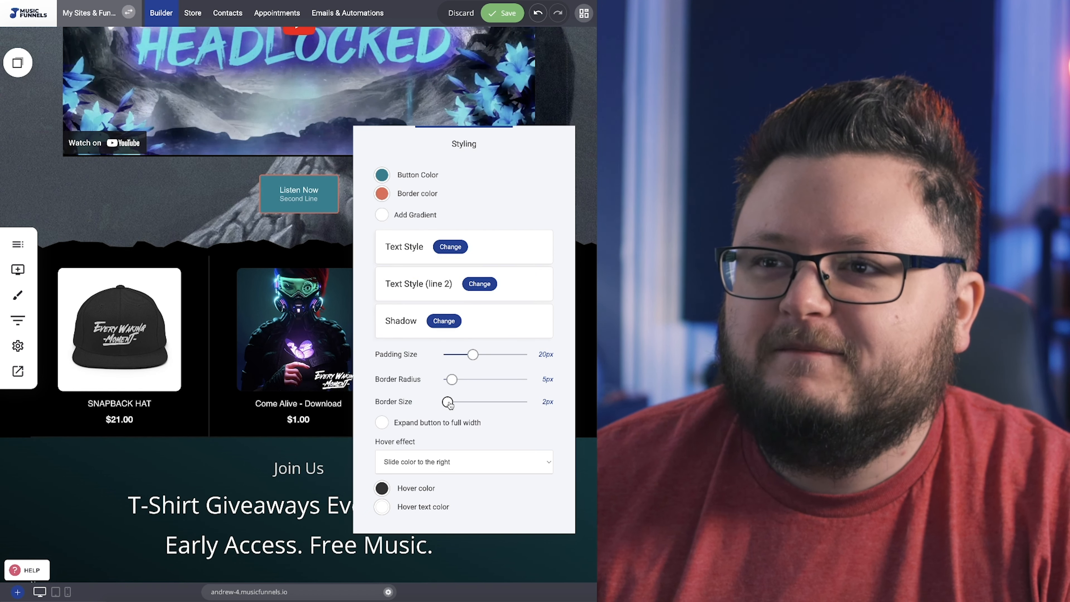
left_click_drag(450, 404, 451, 402)
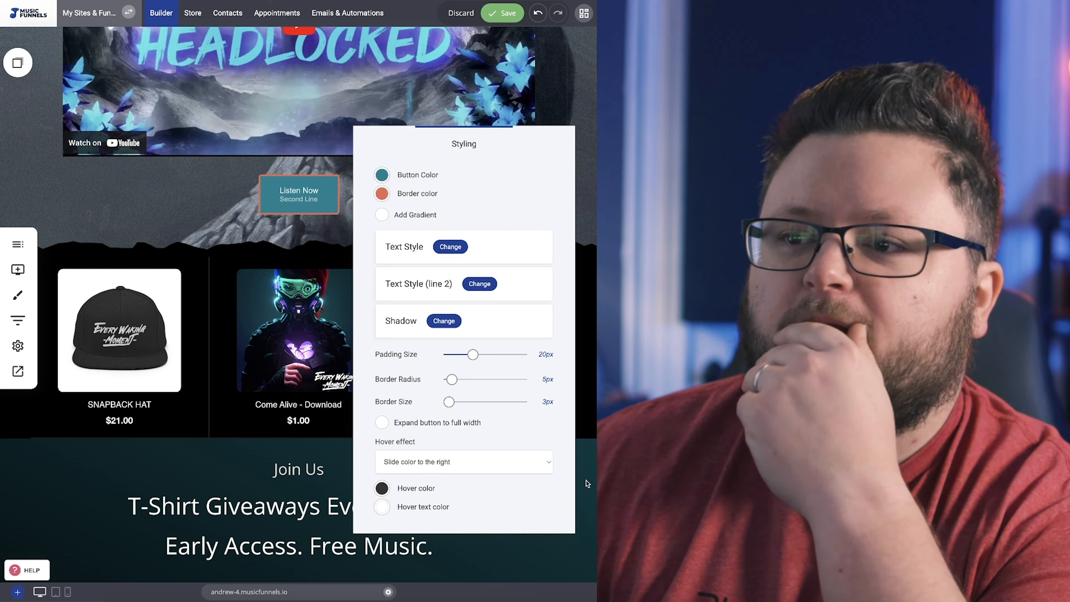
Expand the Listen Now button to full width and inspect the text style settings of its first line
left_click(395, 424)
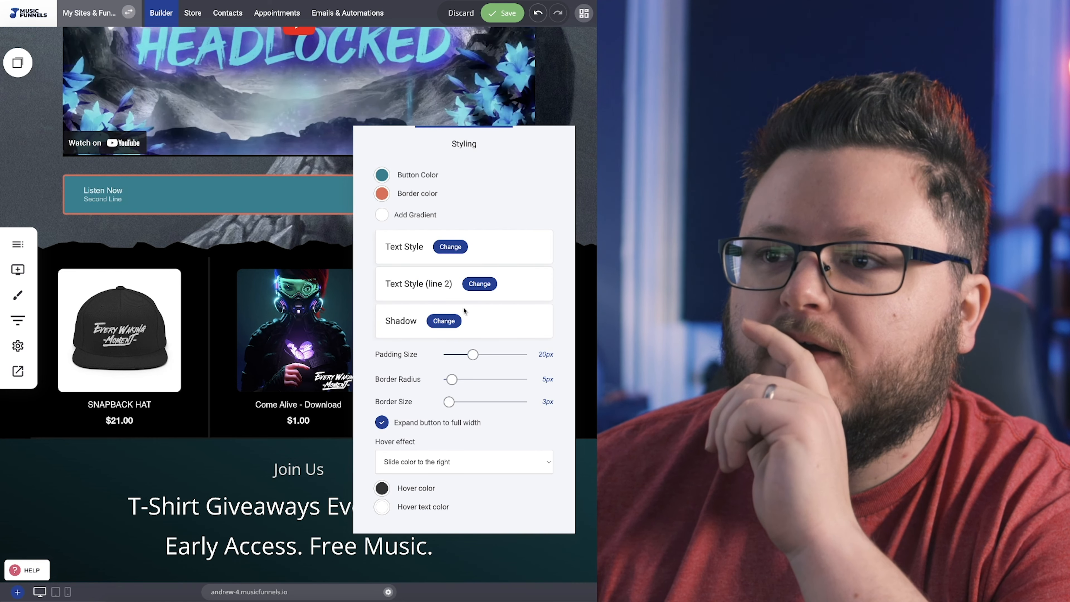
left_click(454, 247)
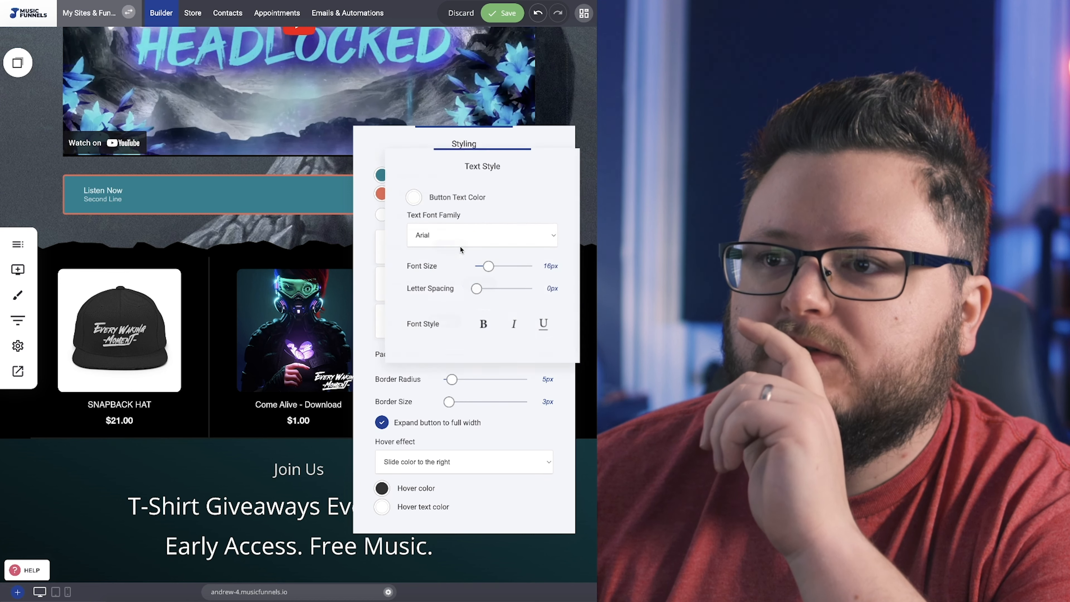
left_click(366, 277)
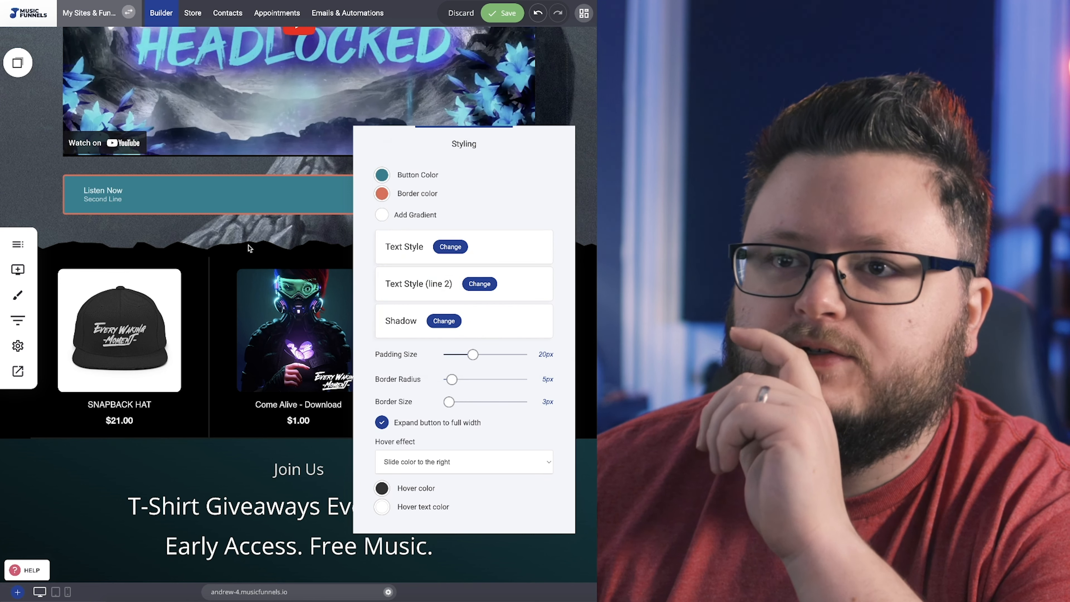
Center the text inside the Listen Now button
left_click(248, 246)
left_click(145, 198)
left_click(78, 162)
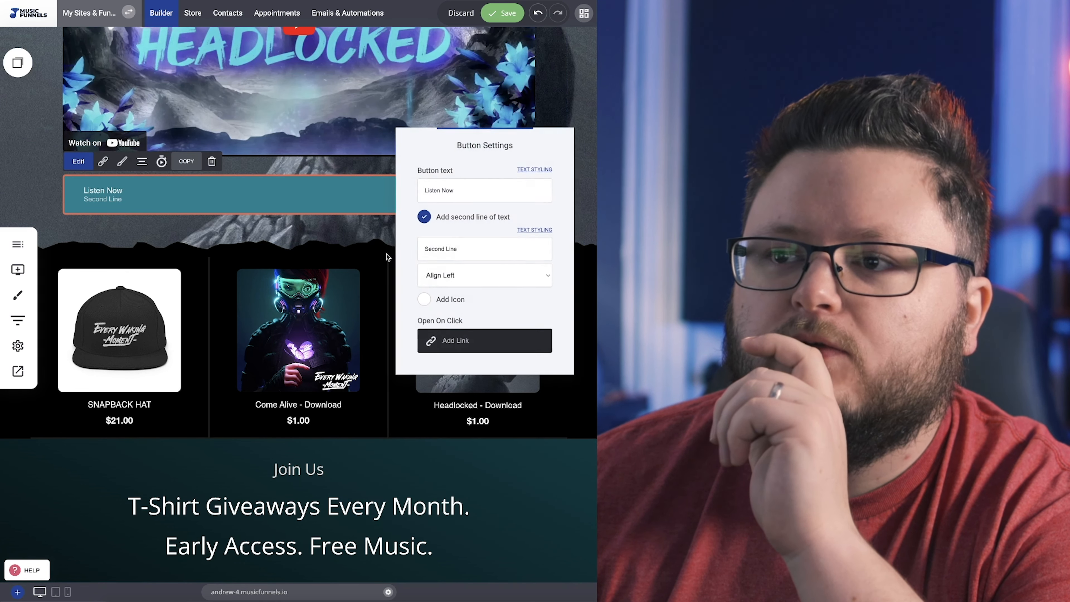
left_click(477, 275)
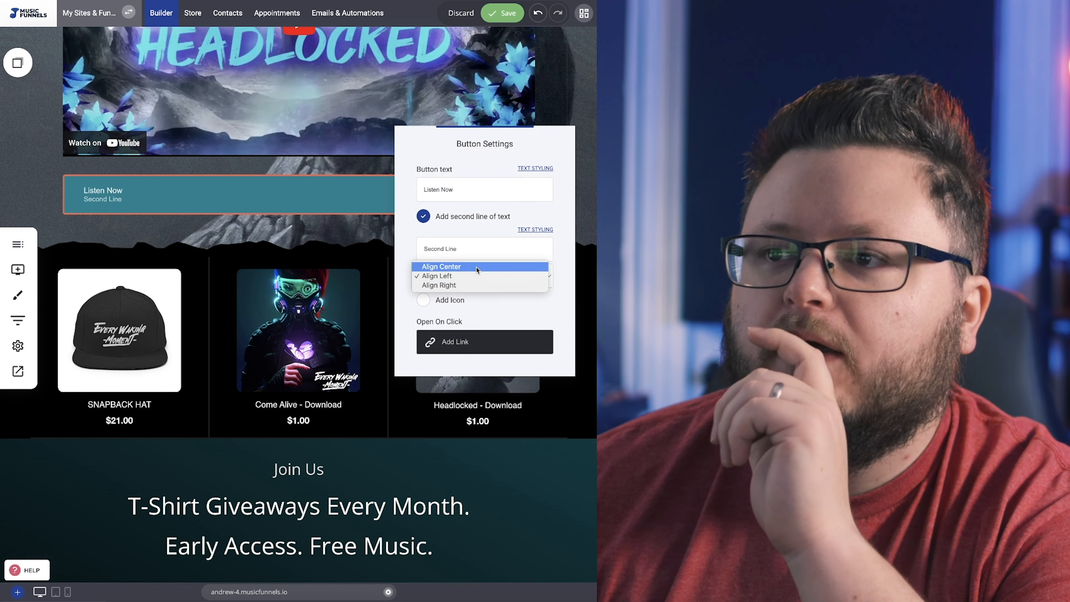
left_click(343, 207)
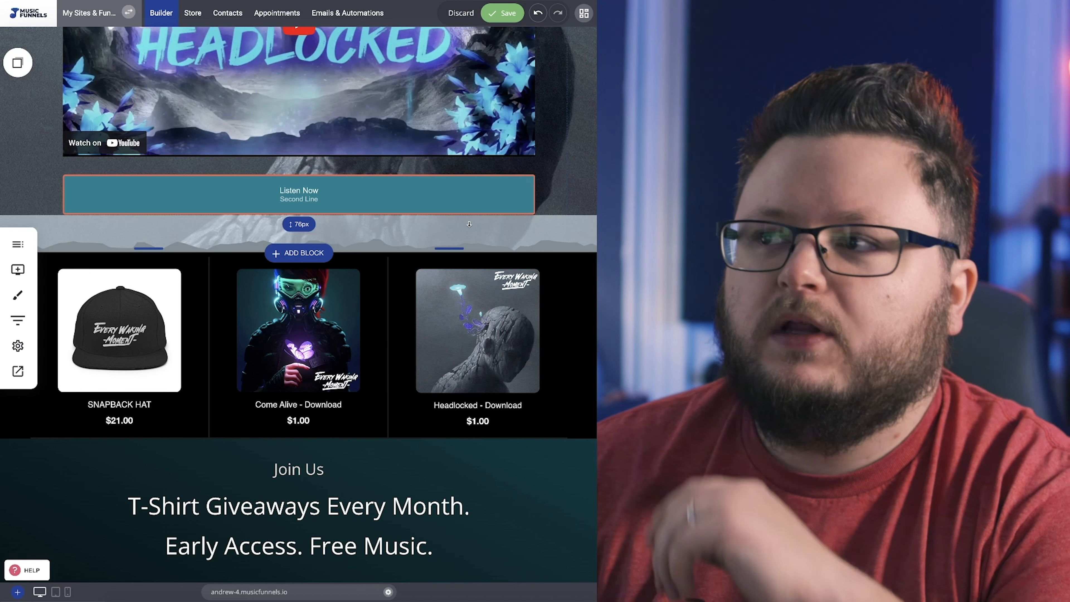
Narrow the Listen Now button to about half of the video's width, keeping it centered beneath the video
left_click(472, 203)
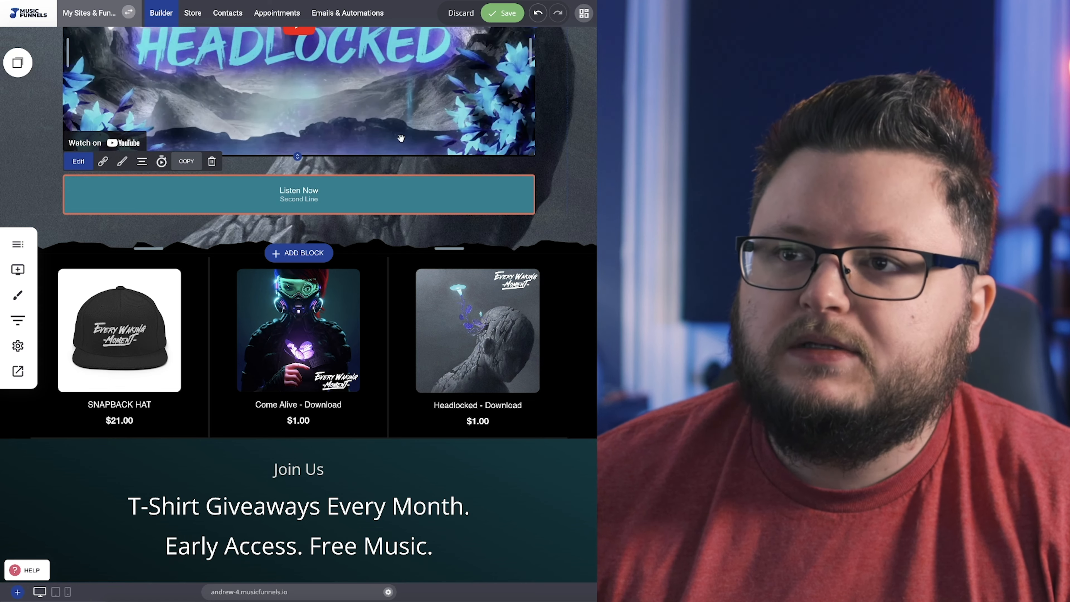
scroll(380, 176, "up", 3)
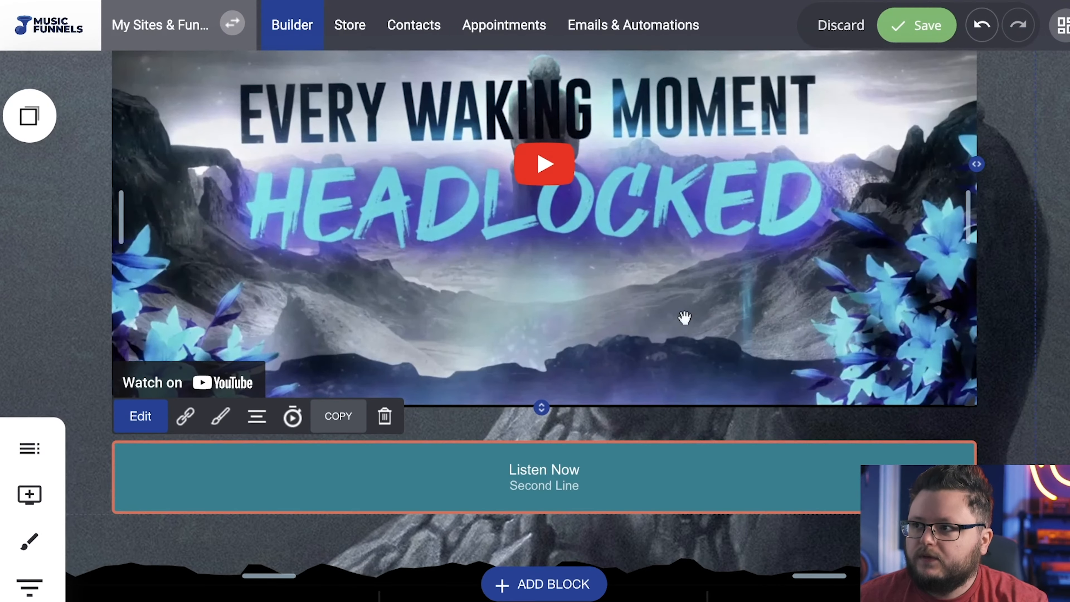
scroll(380, 175, "down", 3)
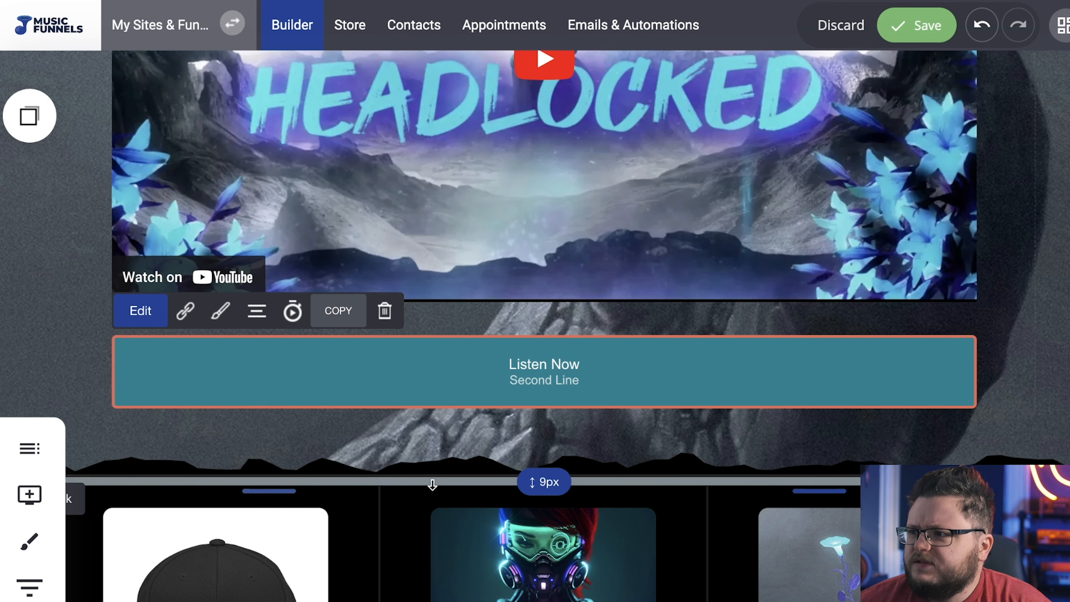
scroll(433, 484, "down", 10)
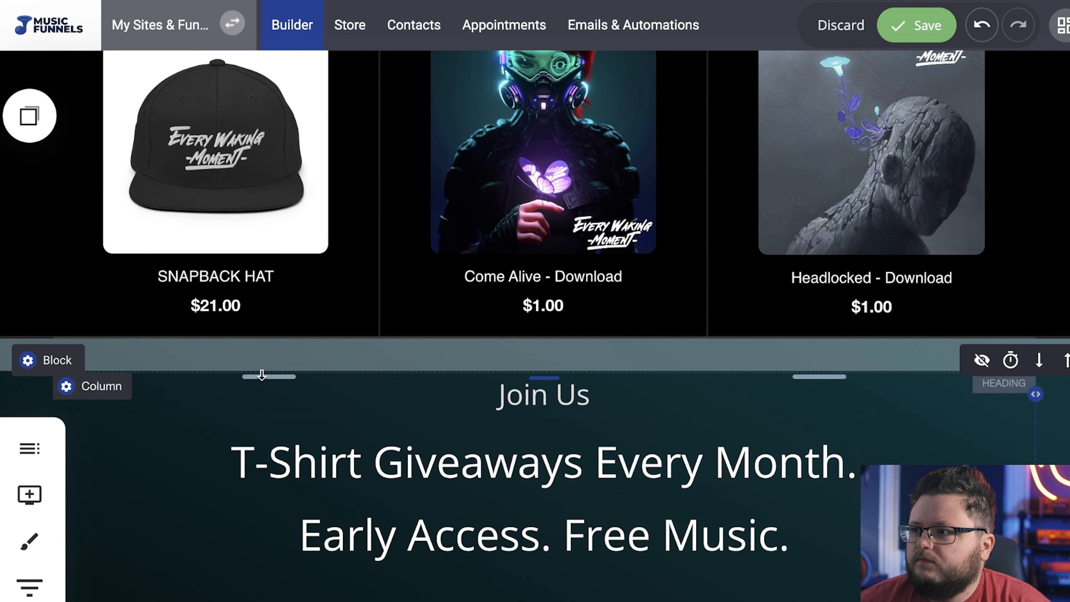
scroll(685, 422, "up", 10)
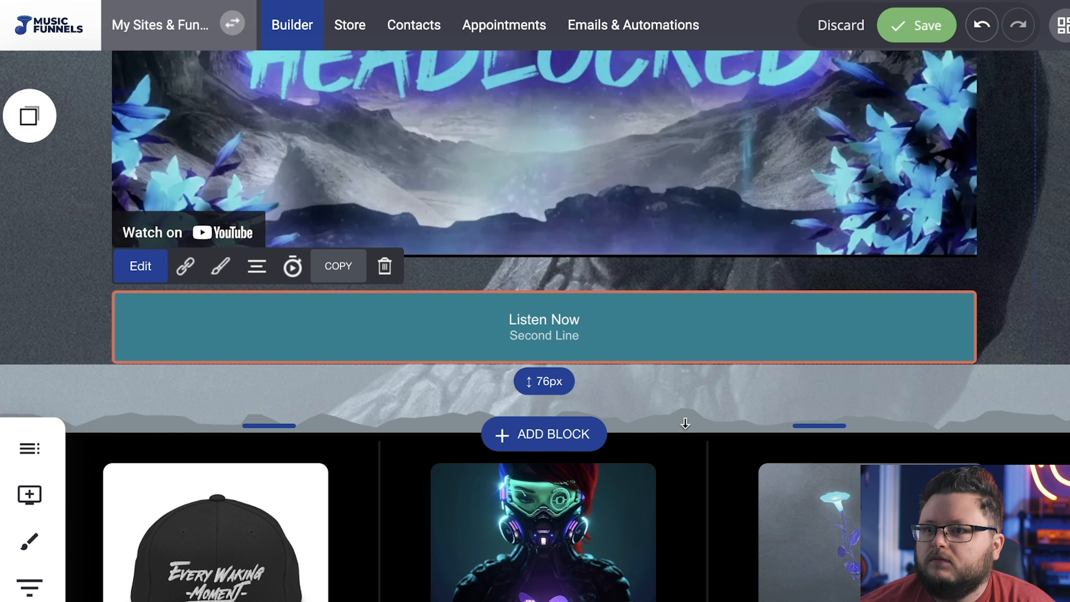
scroll(685, 423, "up", 3)
scroll(686, 427, "up", 3)
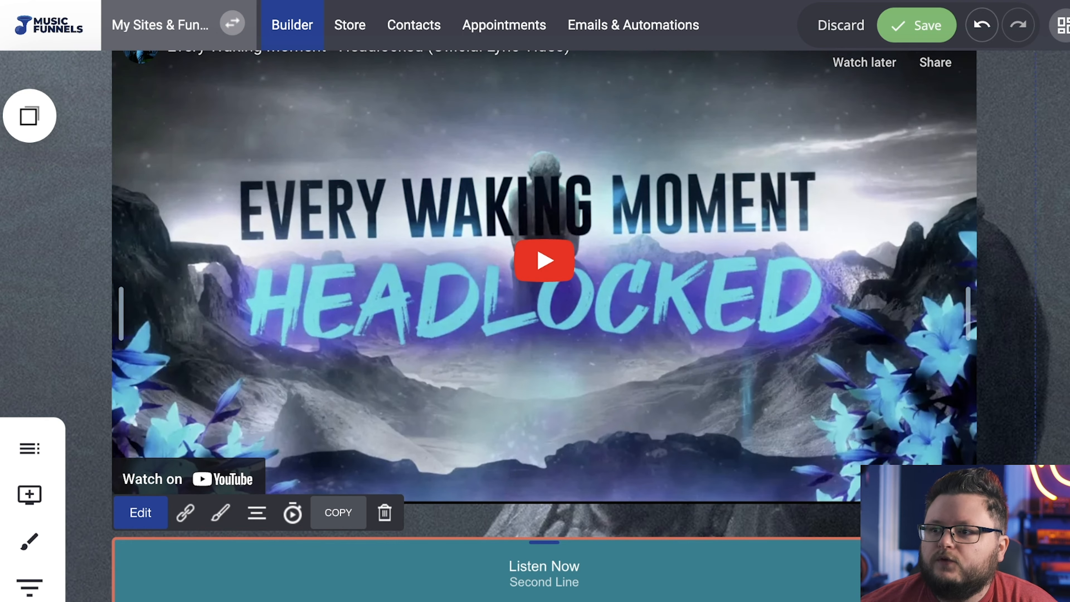
scroll(977, 371, "down", 5)
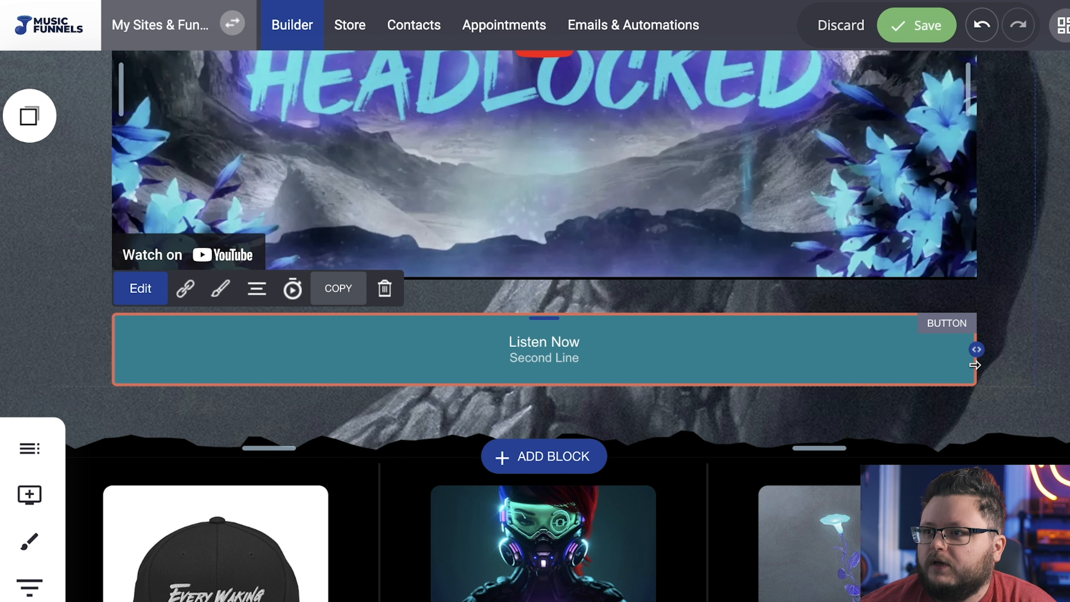
left_click_drag(975, 349, 563, 347)
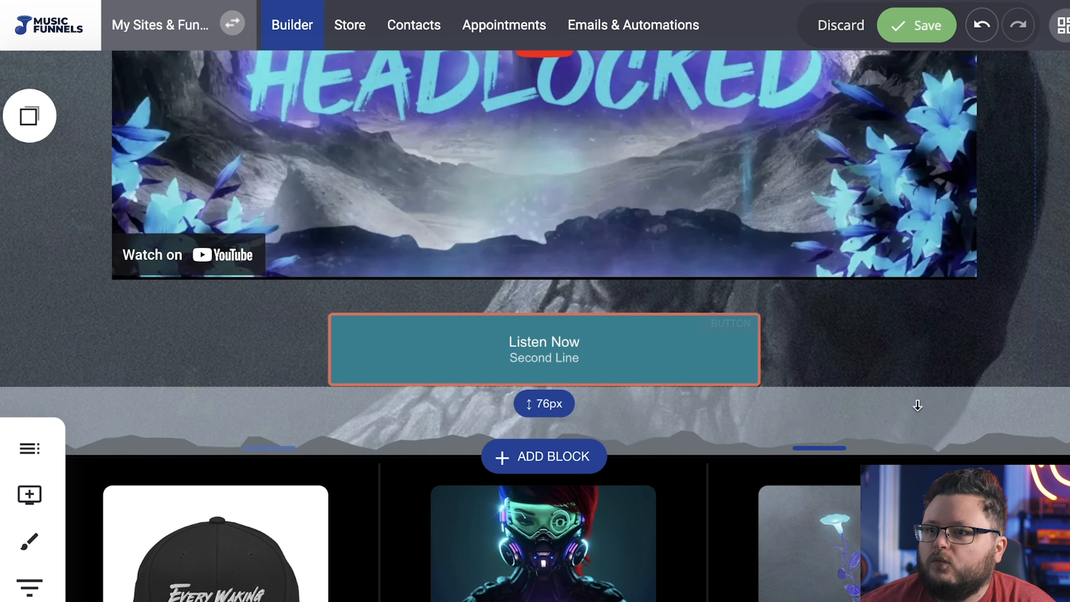
Slightly reduce the spacing between the Listen Now button and the bottom of its block
scroll(789, 370, "up", 4)
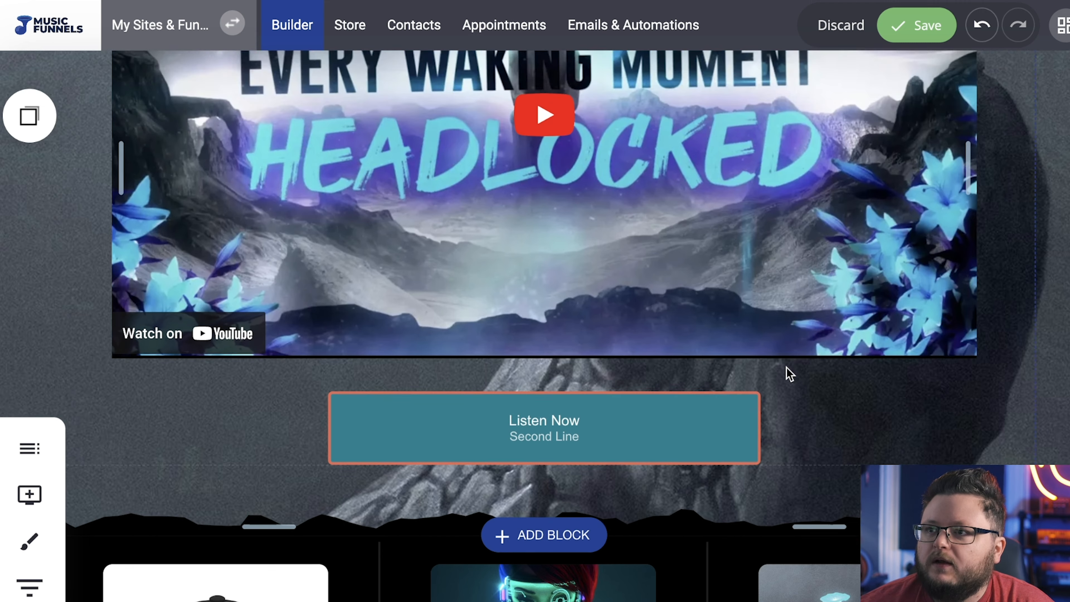
scroll(903, 315, "down", 6)
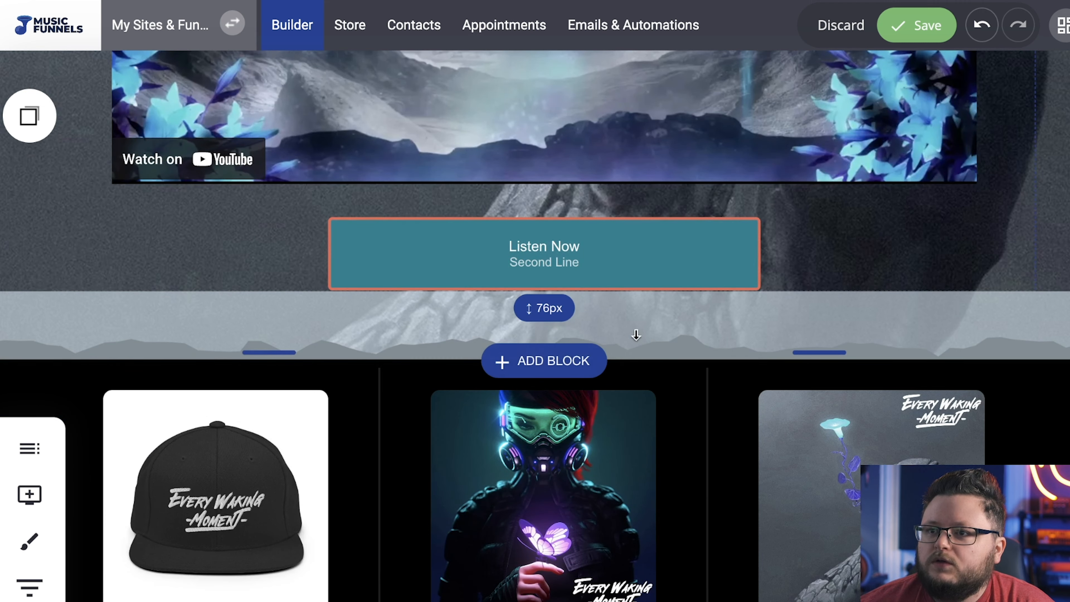
left_click_drag(699, 328, 755, 313)
Set the spacing above the Listen Now button to about 56 px and slightly reduce the spacing above the video
scroll(747, 375, "up", 8)
scroll(680, 254, "up", 3)
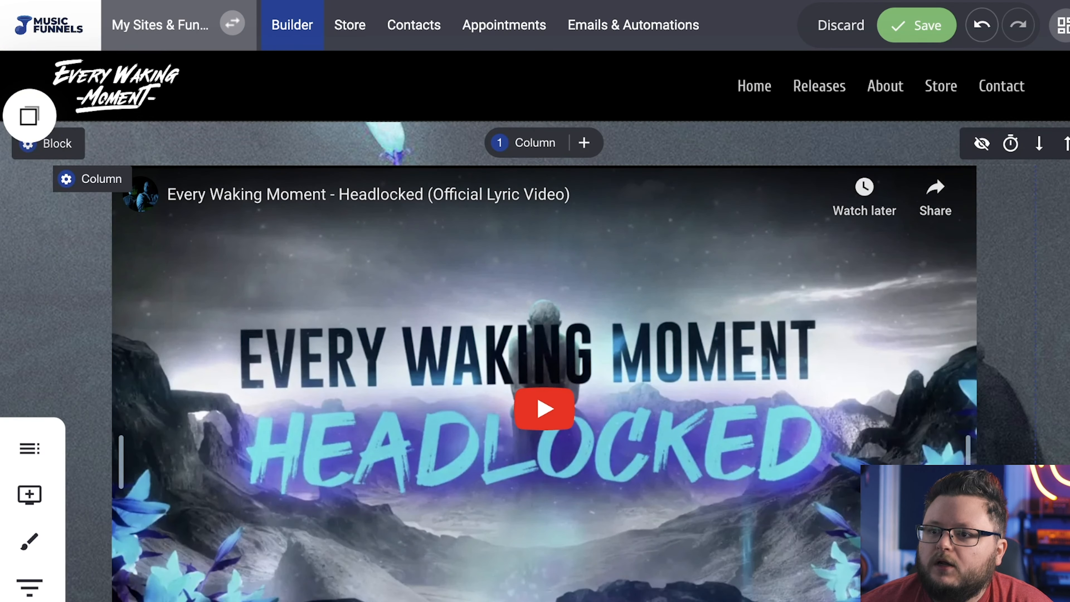
scroll(646, 336, "down", 7)
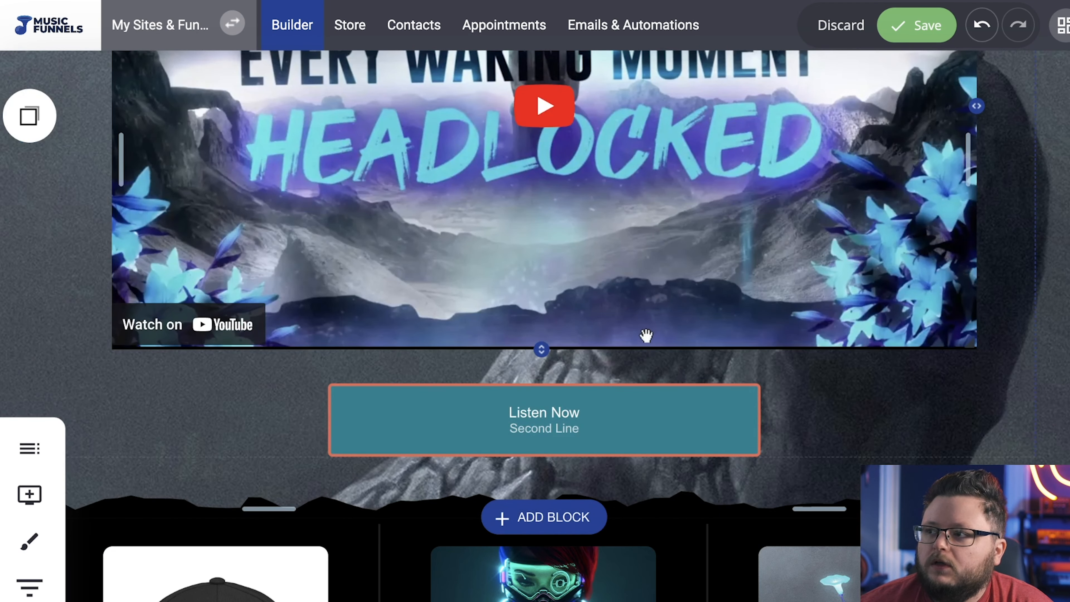
left_click_drag(647, 363, 670, 372)
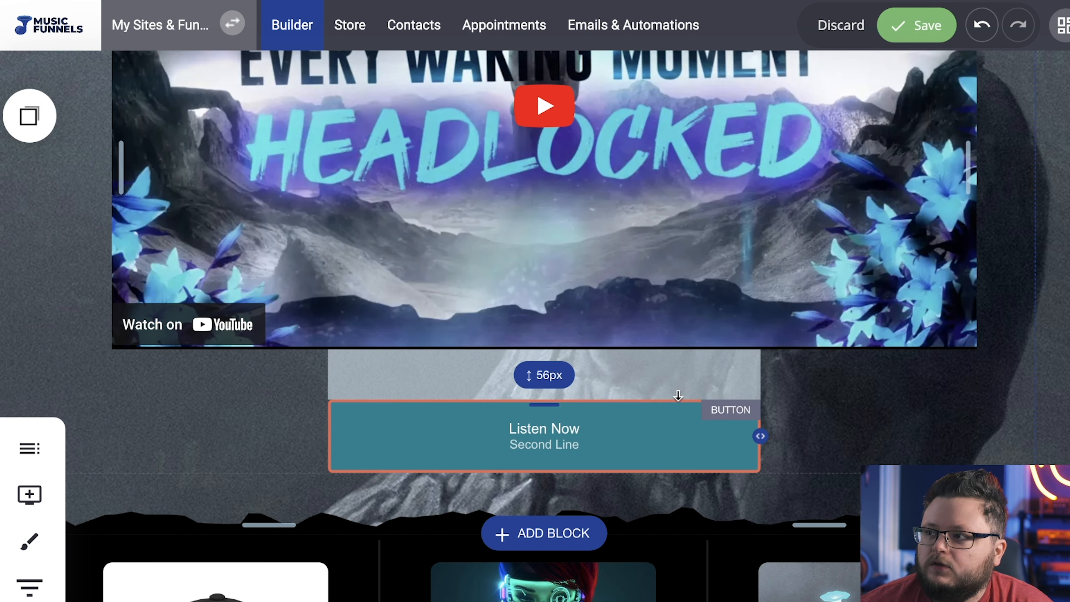
scroll(678, 396, "up", 7)
mouse_move(679, 160)
left_mouse_down()
mouse_move(683, 214)
mouse_move(685, 84)
mouse_move(692, 151)
left_mouse_up()
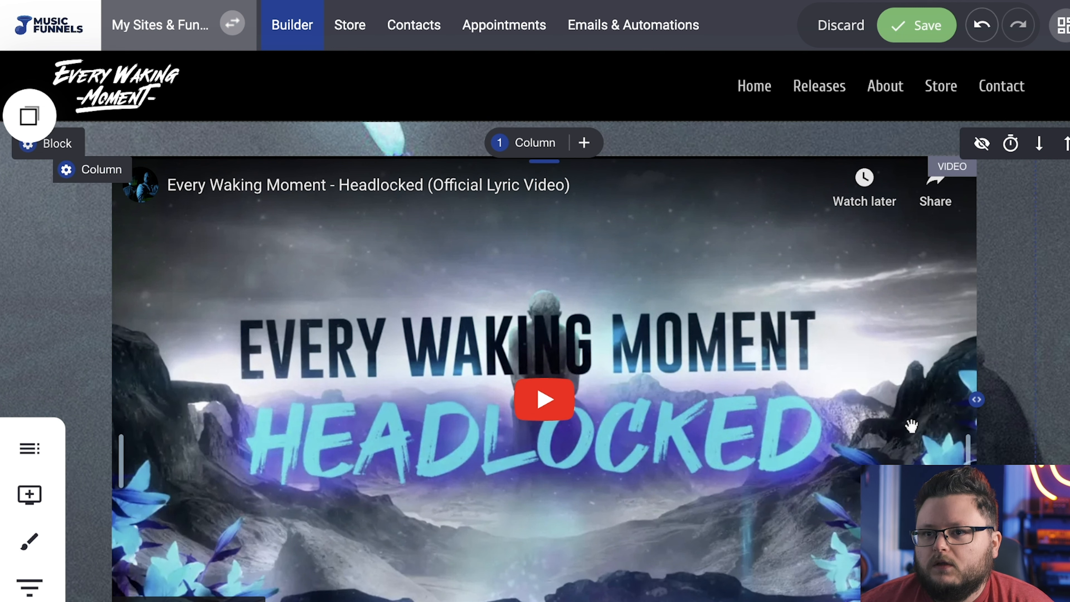
Open the look settings of the product feed that shows the snapback hat and the two downloads
scroll(911, 426, "down", 10)
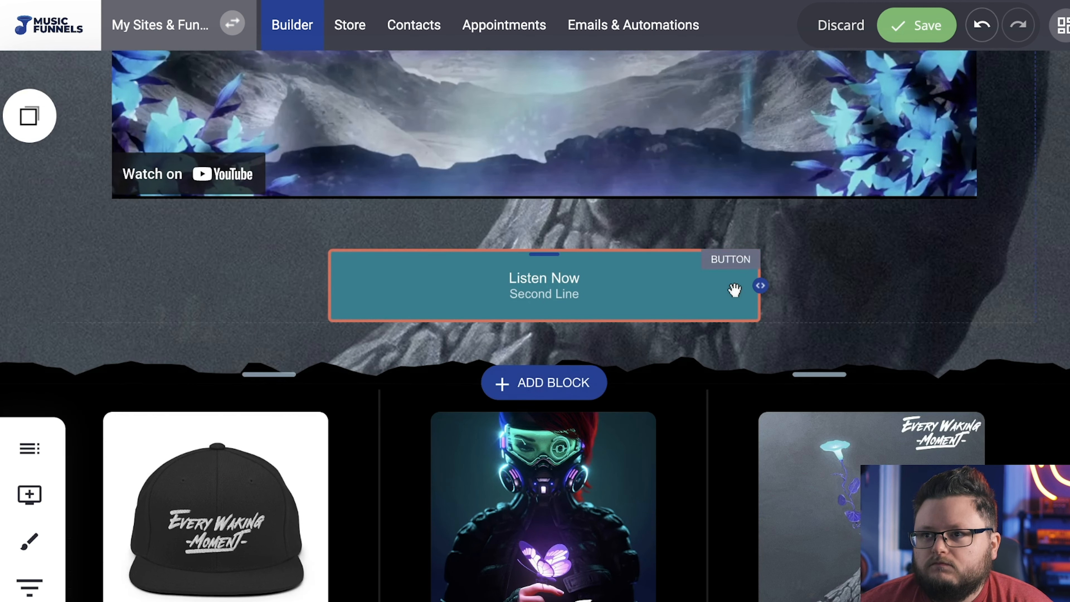
scroll(750, 295, "down", 11)
scroll(776, 304, "up", 3)
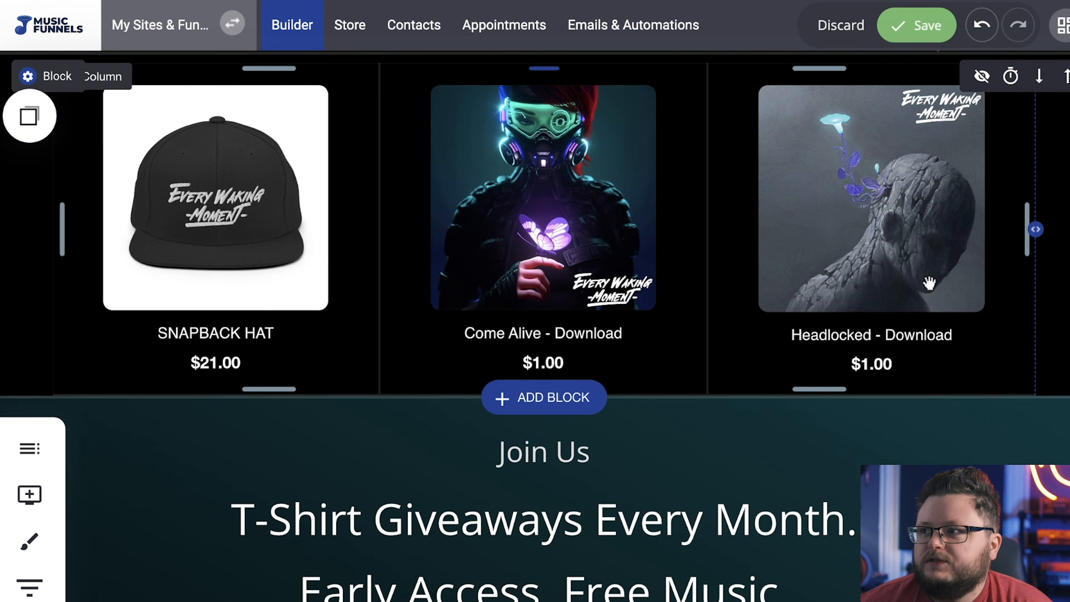
scroll(929, 284, "up", 2)
left_click_drag(1002, 315, 1068, 319)
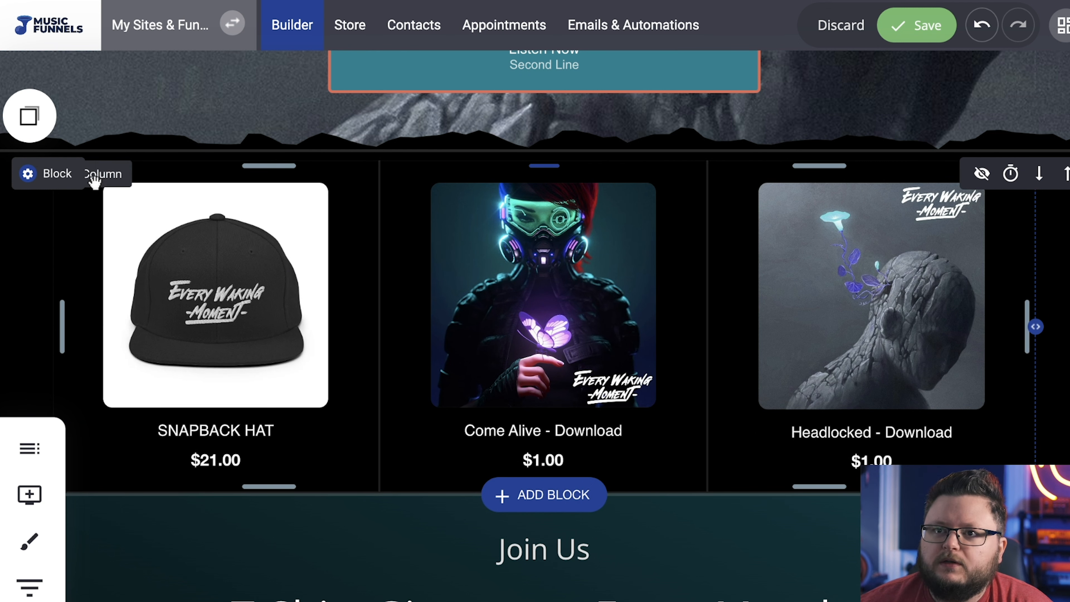
left_click(297, 283)
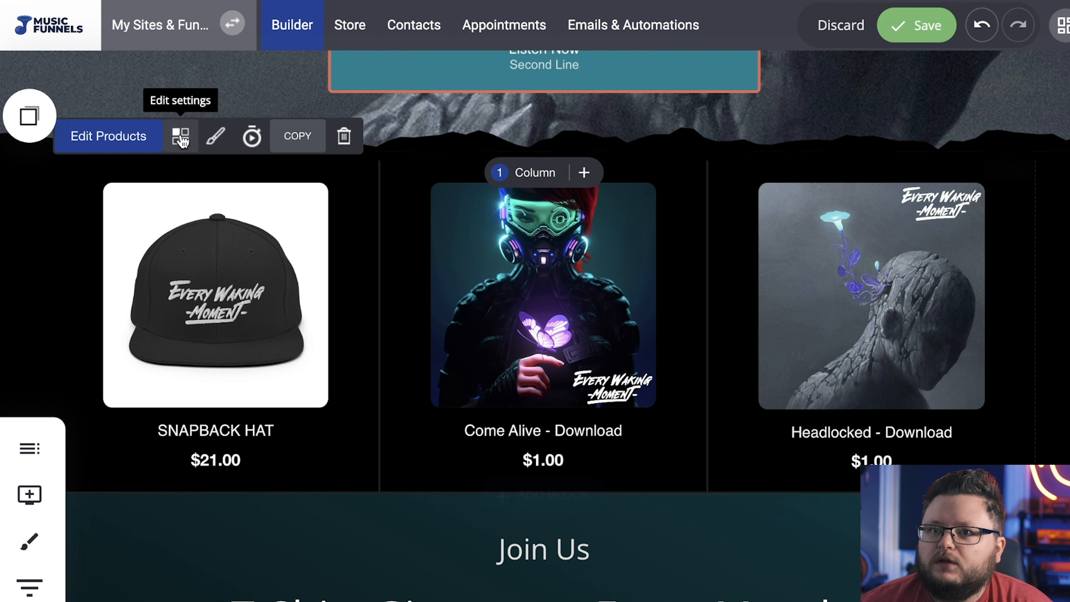
left_click(210, 137)
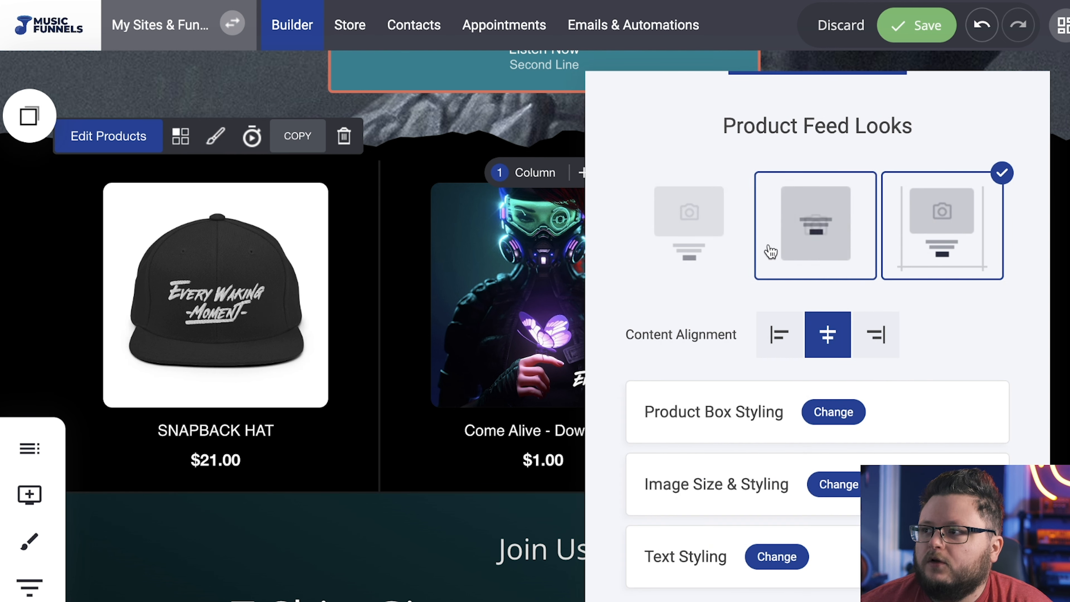
Compare the three product feed looks, choose the one with divider lines, and open the product box styling
left_click(688, 251)
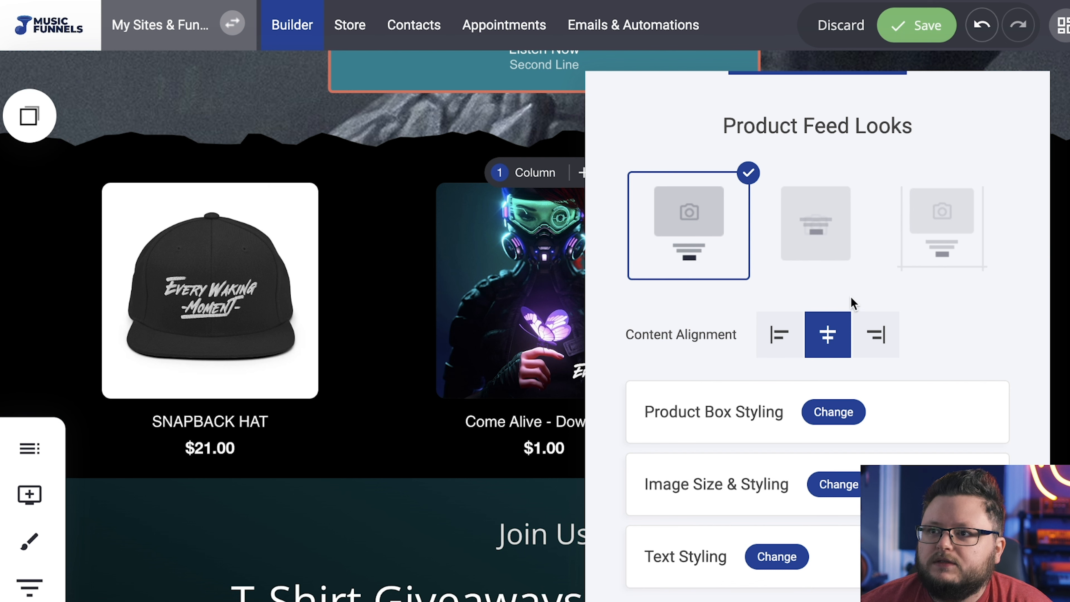
left_click(943, 245)
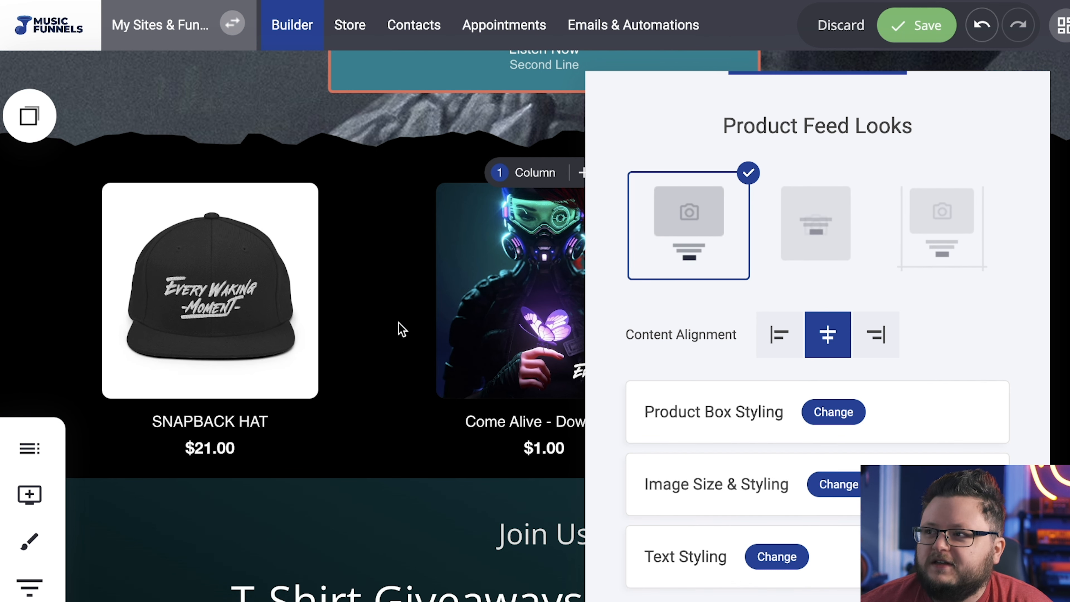
left_click(938, 218)
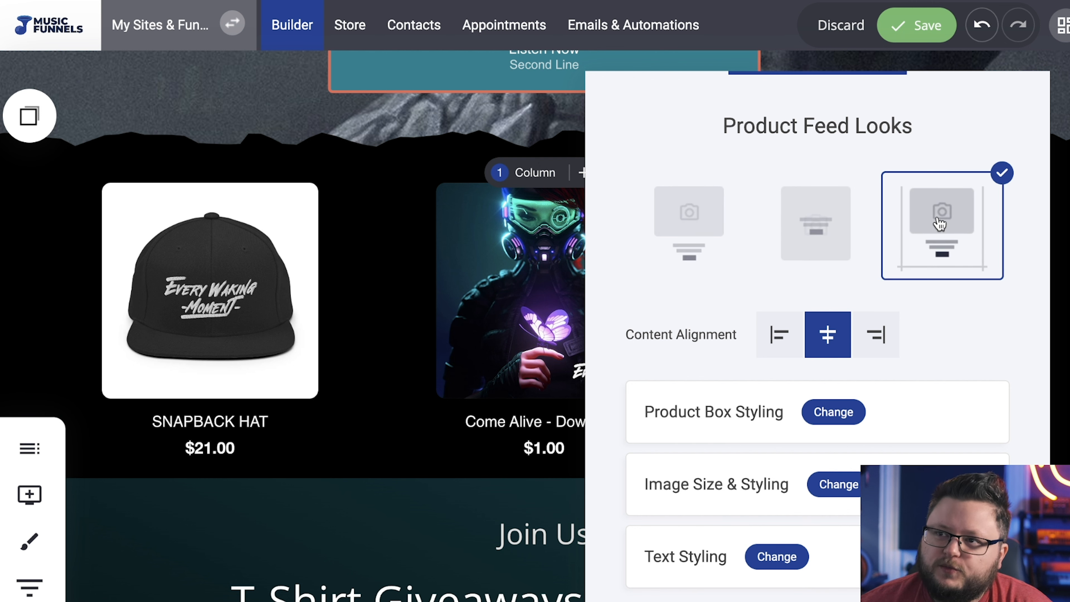
left_click(809, 214)
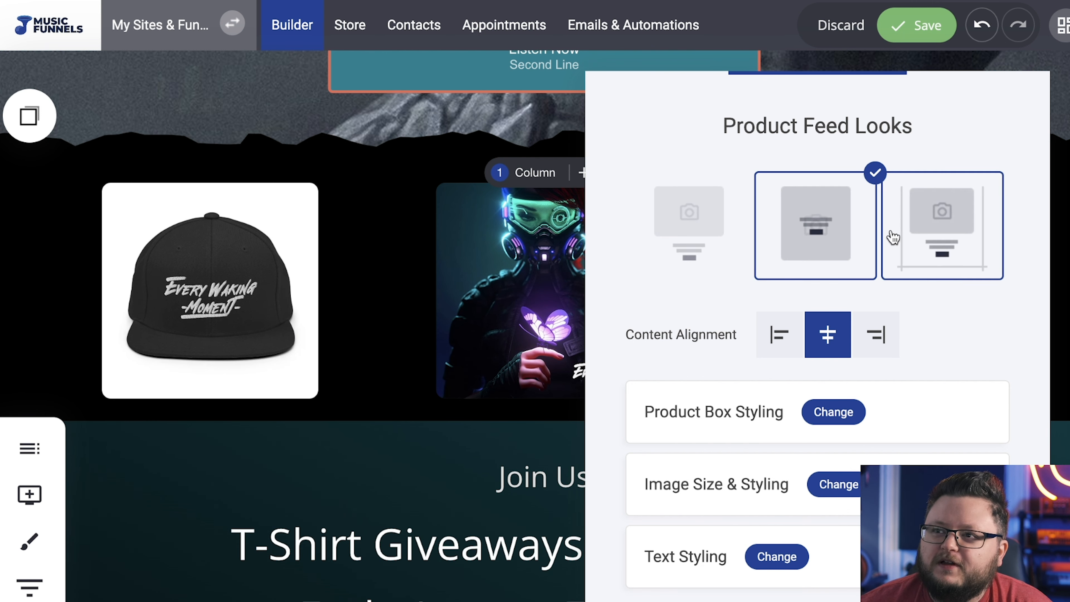
left_click(923, 236)
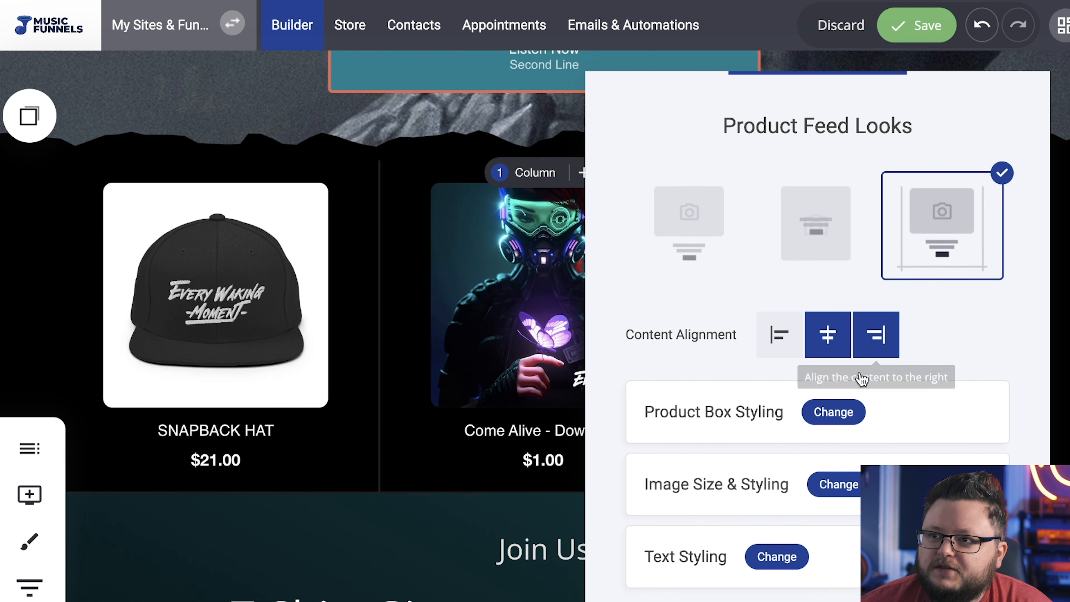
left_click(843, 413)
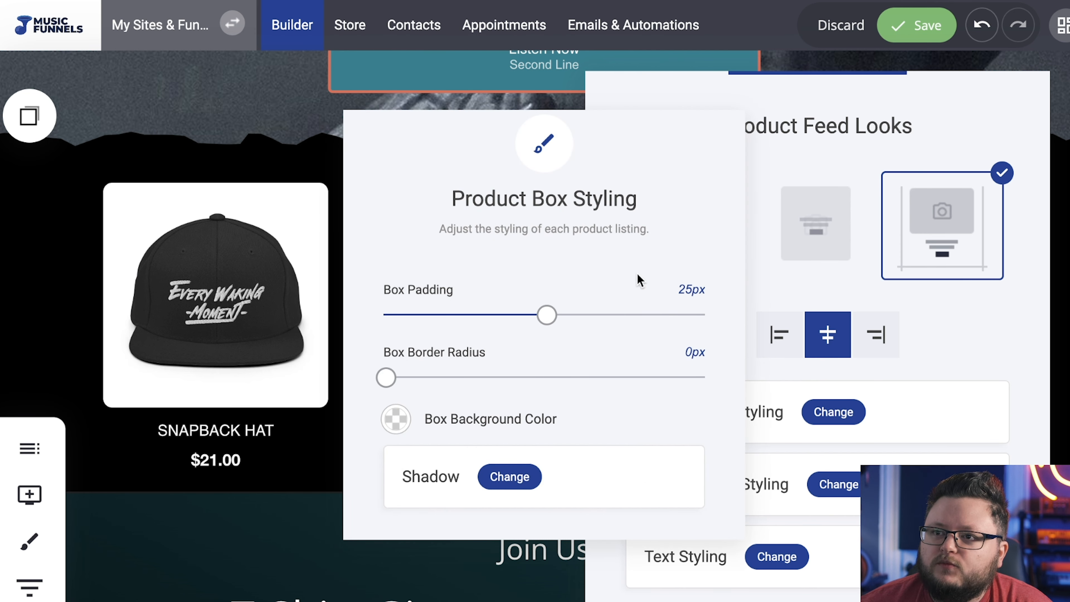
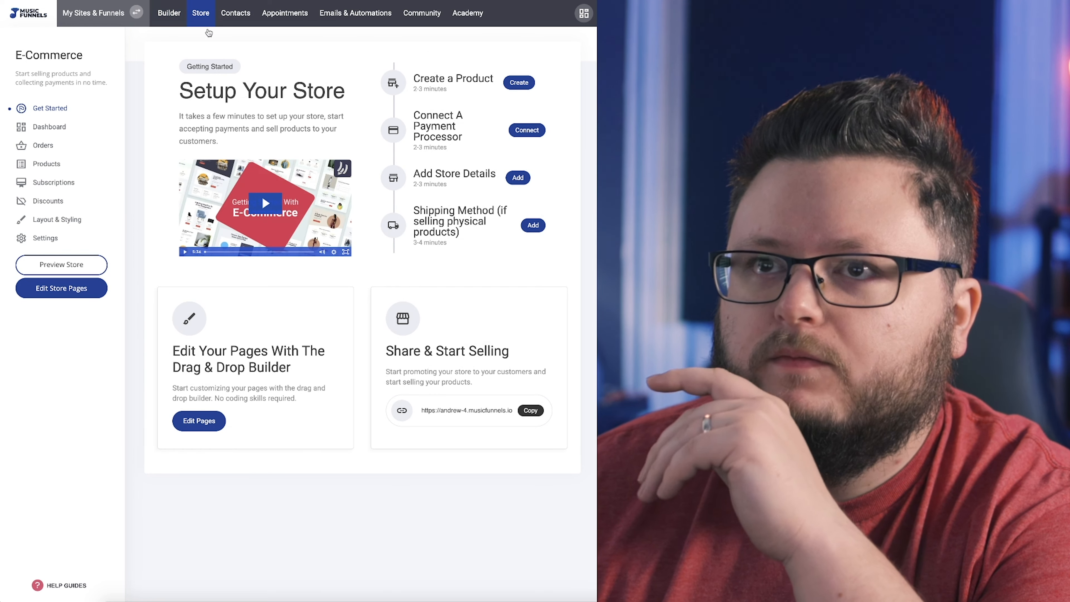
Return from the store area to the page builder and switch the page to desktop view
left_click(169, 17)
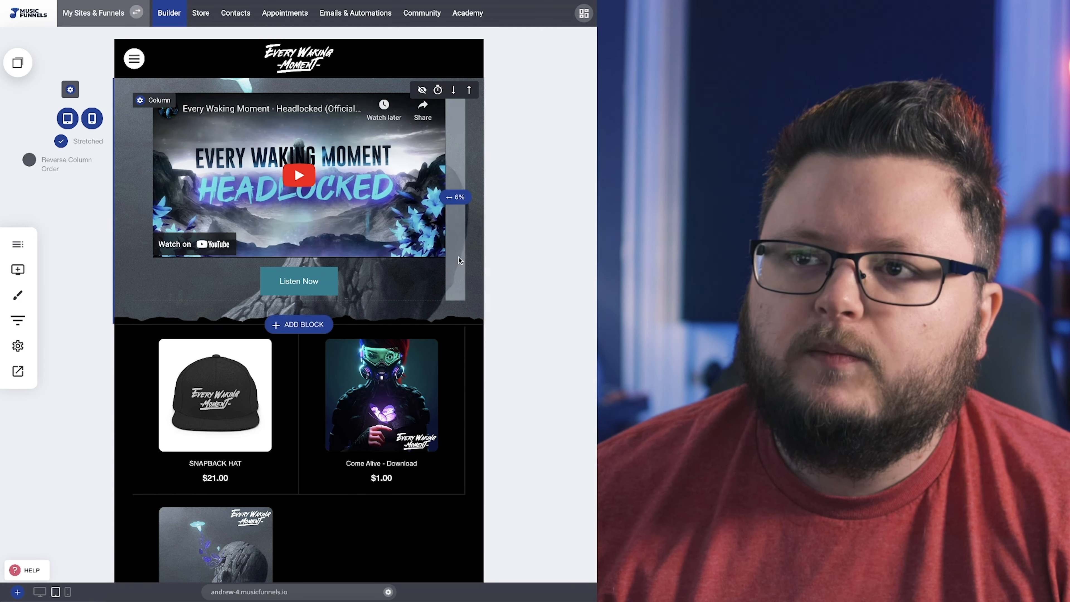
scroll(526, 258, "down", 1)
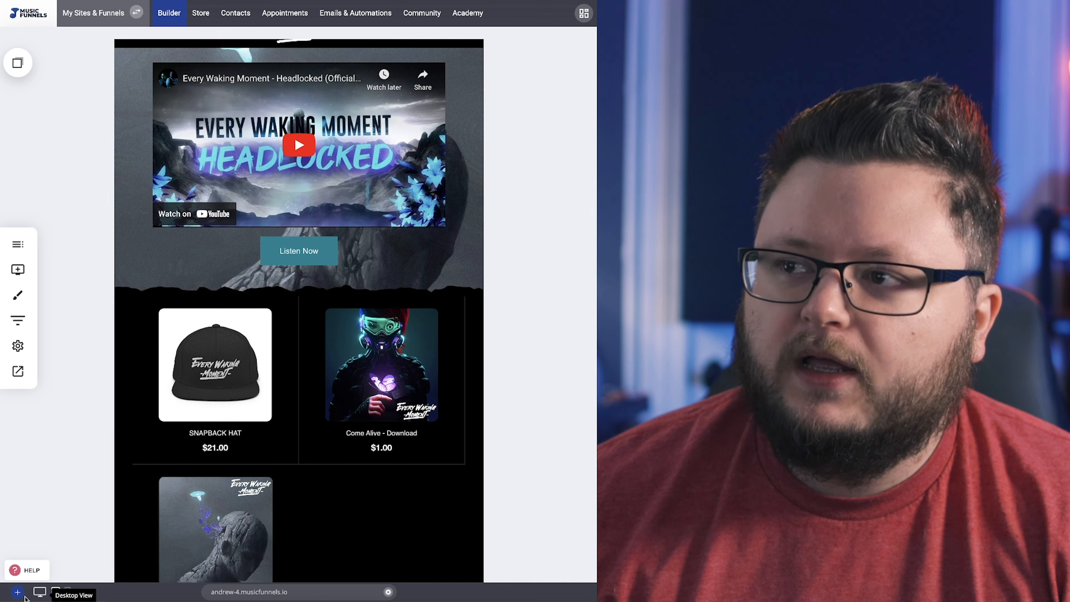
left_click(38, 593)
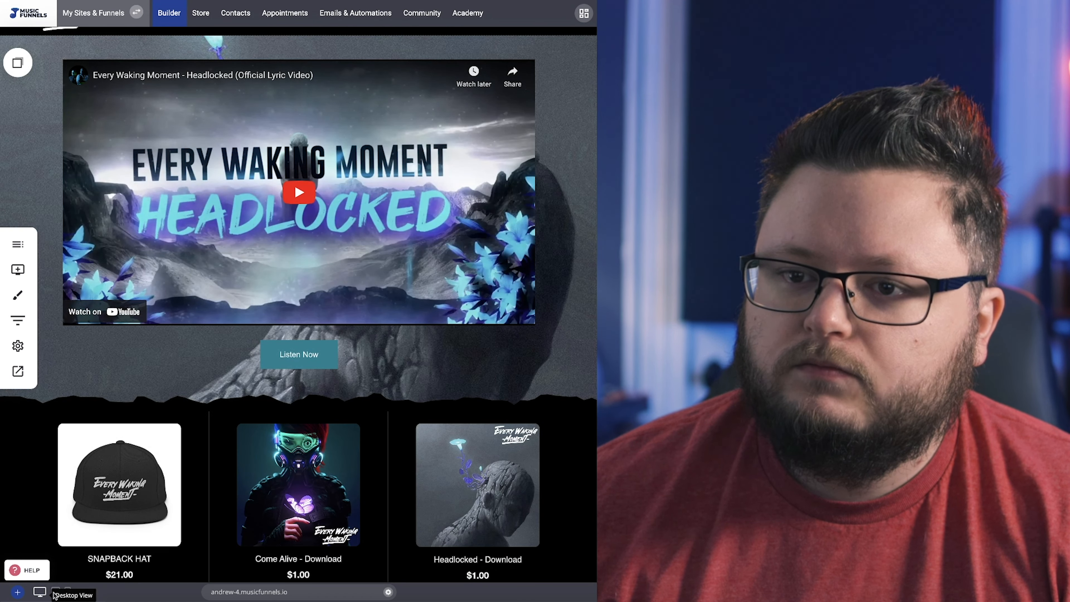
Review the home page in phone view from the video down to the footer, and compare it with the desktop layout
left_click(67, 592)
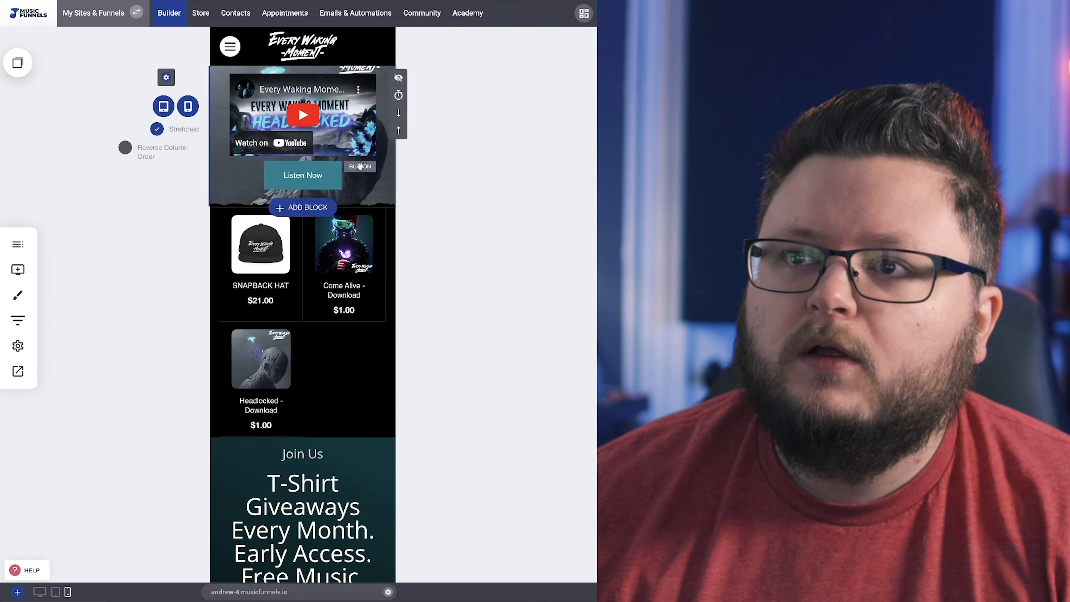
scroll(339, 363, "down", 5)
scroll(338, 363, "down", 3)
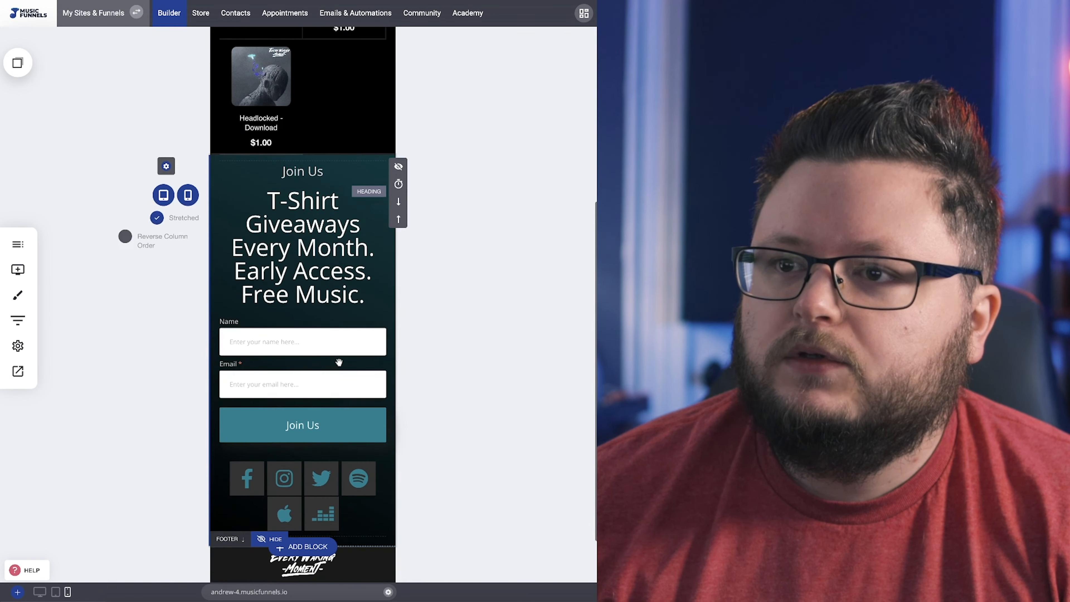
scroll(337, 363, "up", 8)
scroll(355, 347, "down", 2)
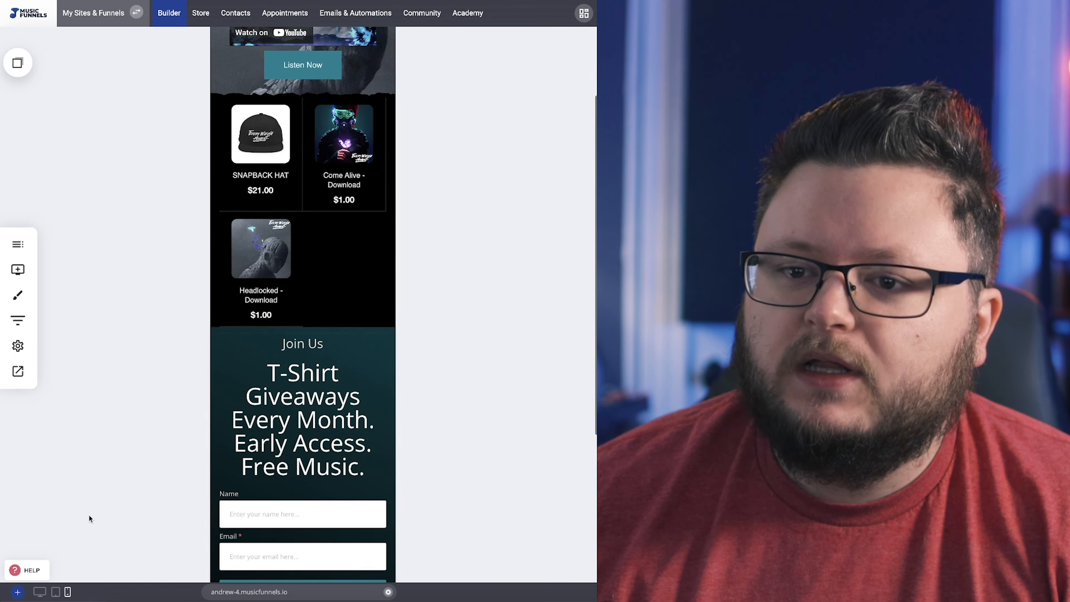
left_click(39, 595)
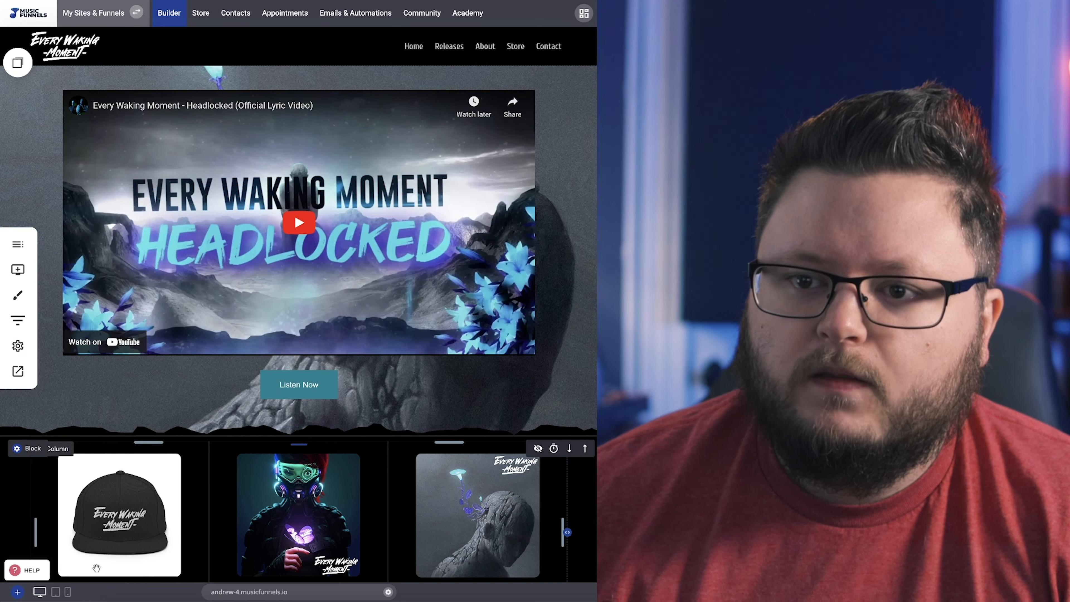
left_click(67, 592)
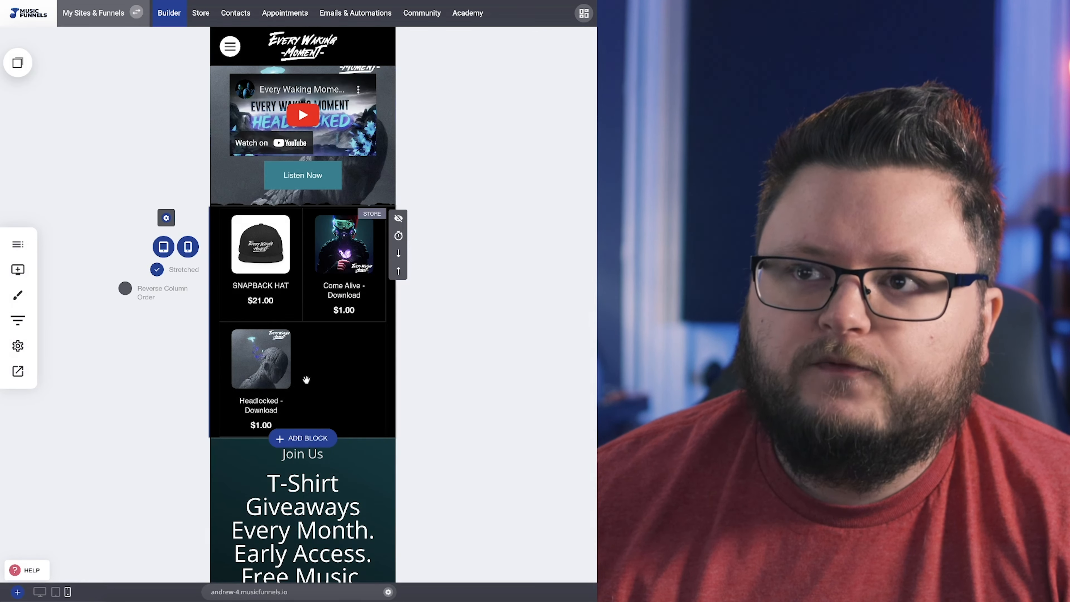
scroll(306, 386, "down", 5)
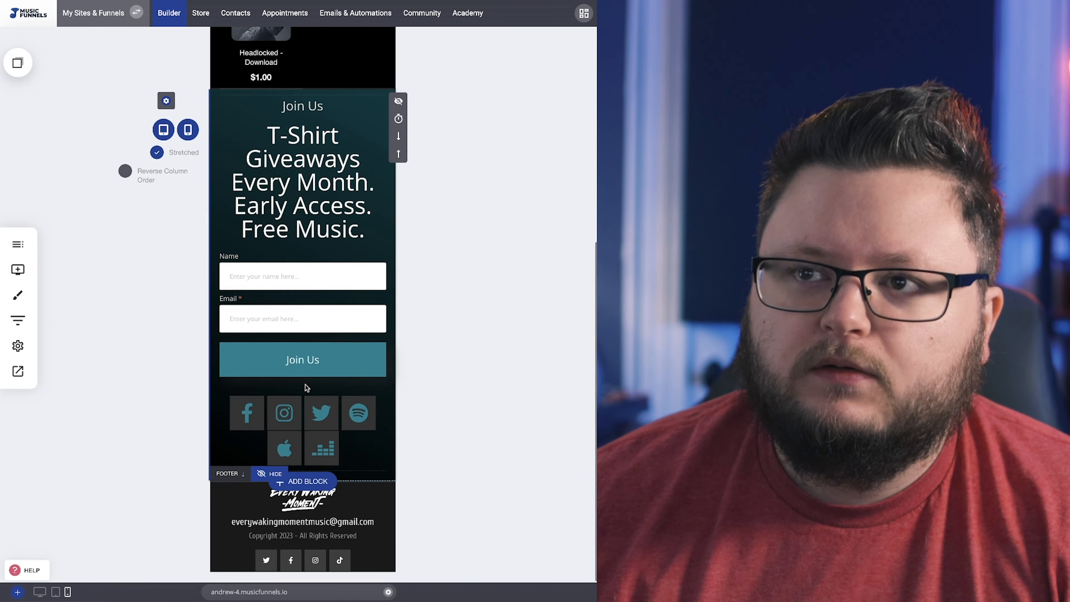
scroll(306, 386, "up", 5)
scroll(305, 384, "down", 3)
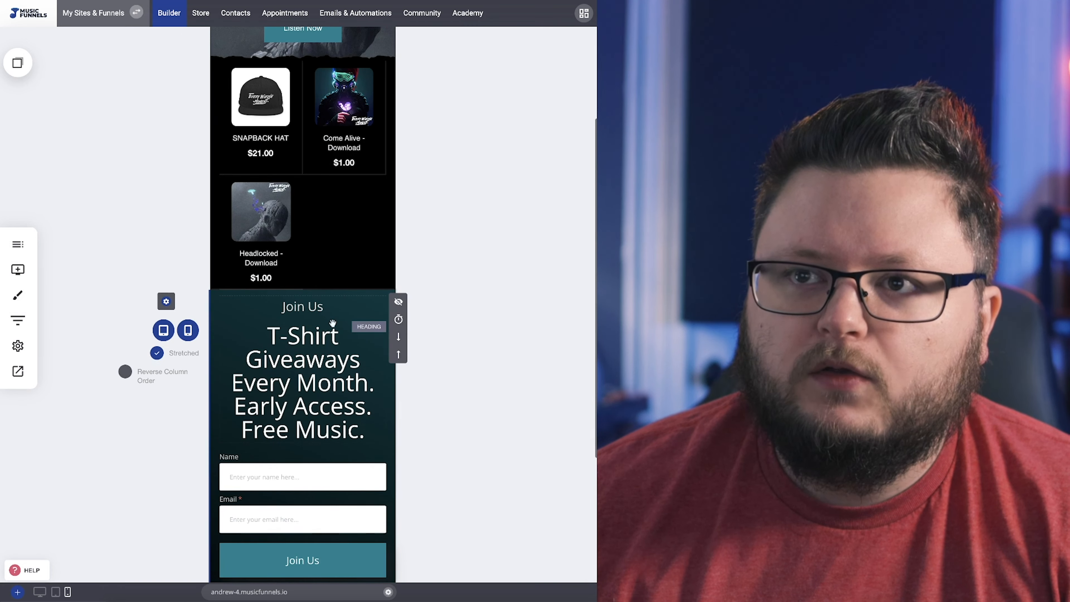
scroll(324, 333, "up", 1)
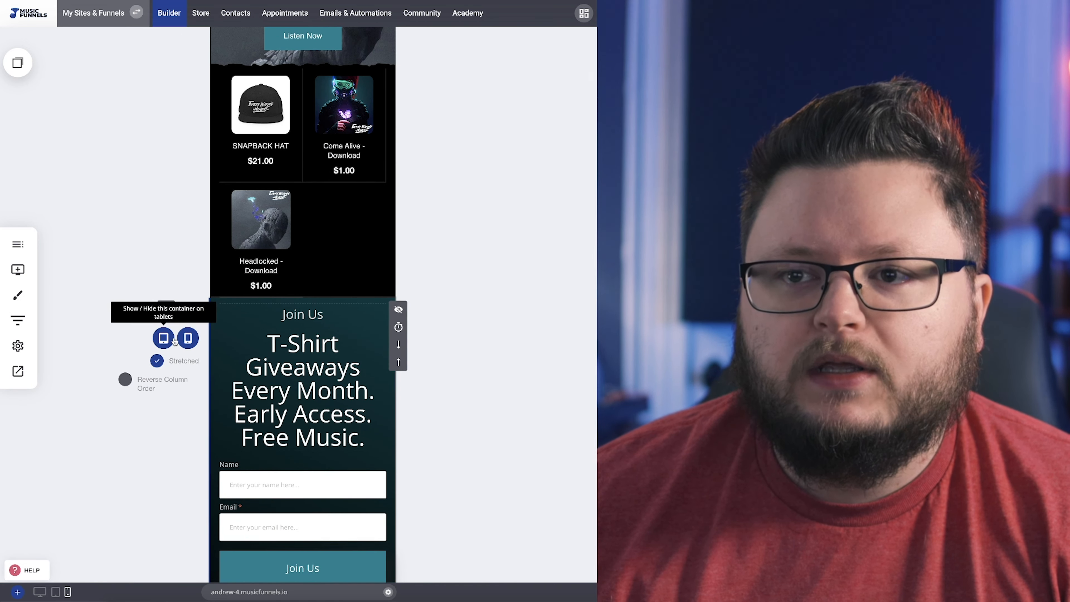
scroll(259, 268, "down", 2)
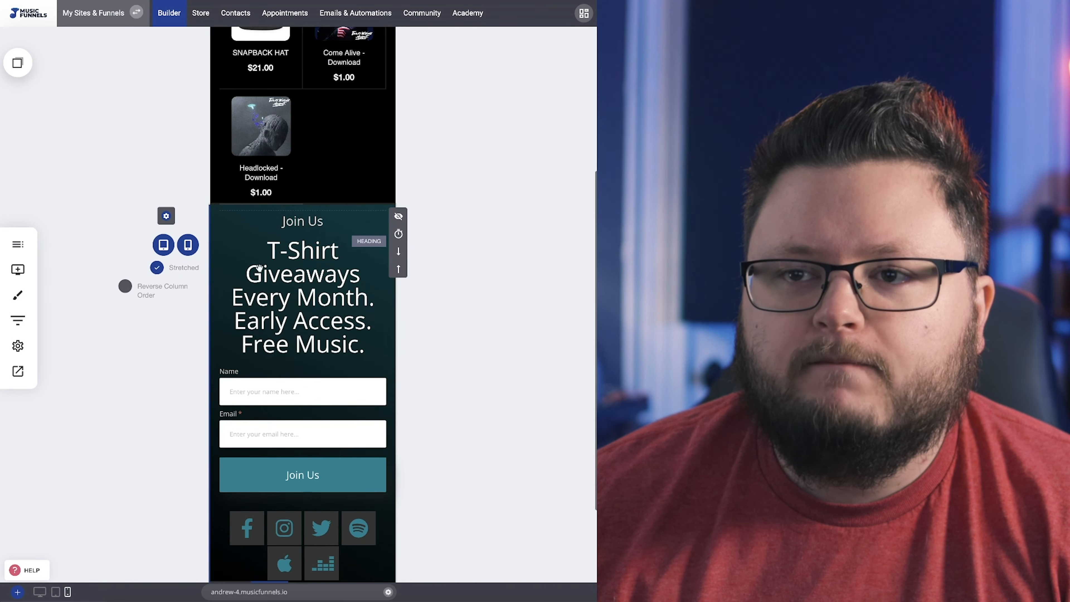
Hide the Join Us block on phones and make it visible there again
left_click(188, 244)
left_click(188, 217)
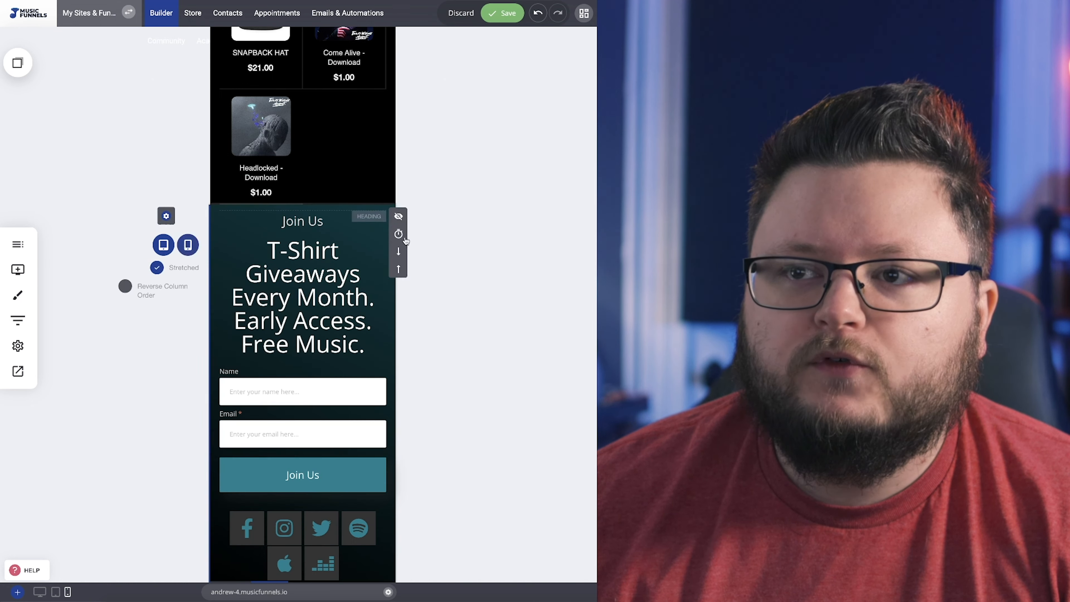
left_click(188, 244)
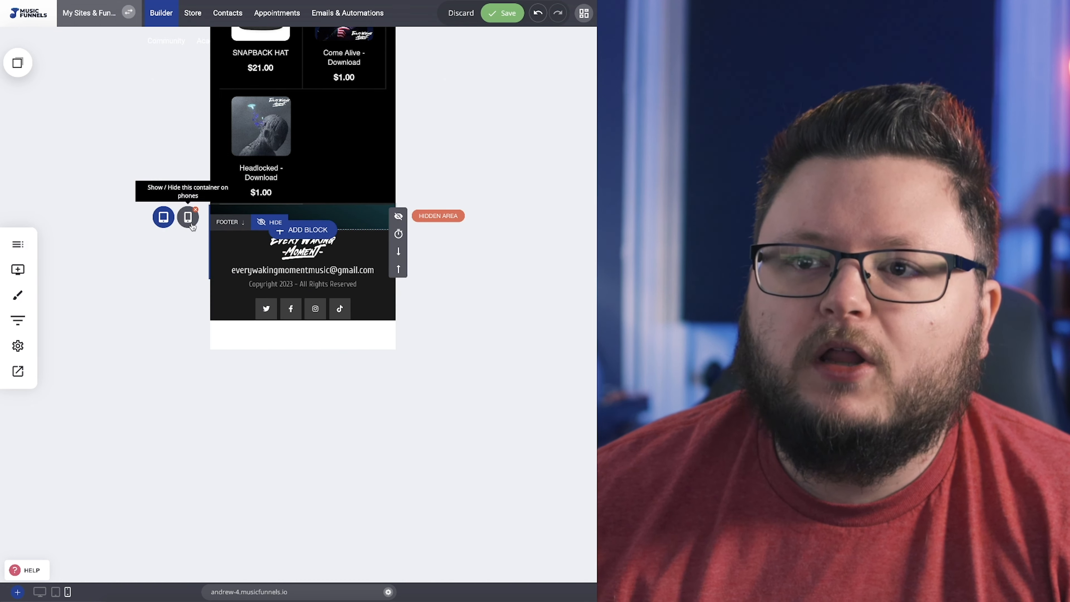
left_click(188, 216)
Add a Checkout widget under the Join Us heading in phone view and save the page
left_click(18, 270)
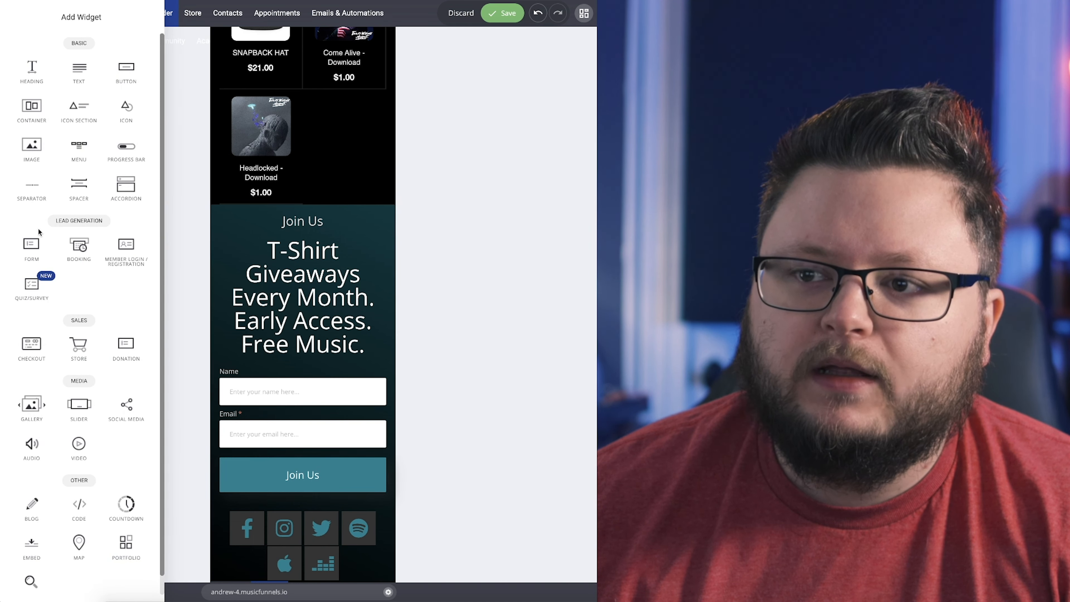
left_click_drag(47, 344, 349, 232)
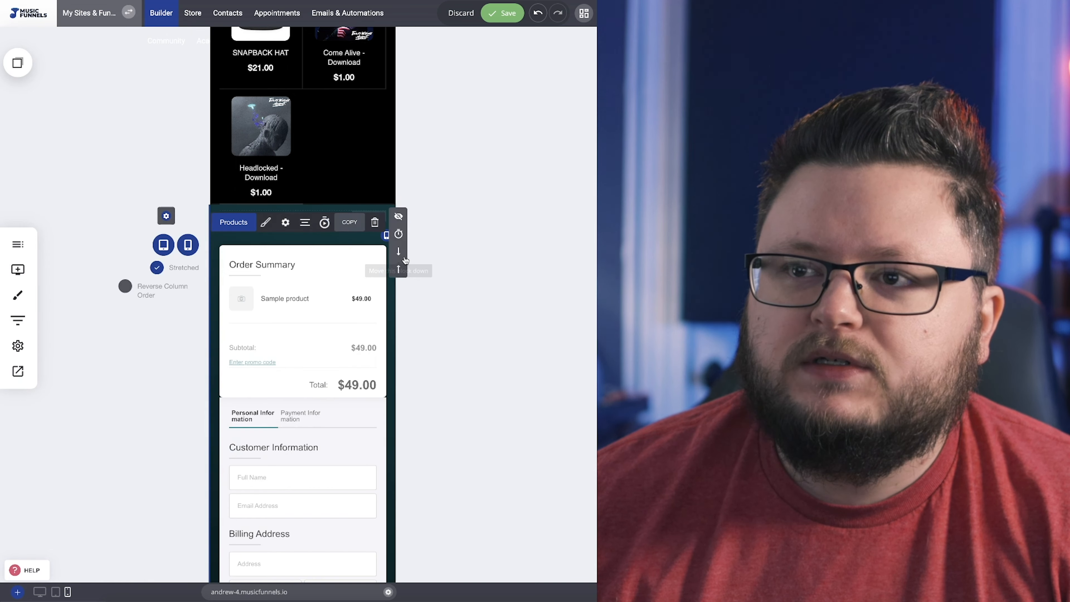
left_click(494, 129)
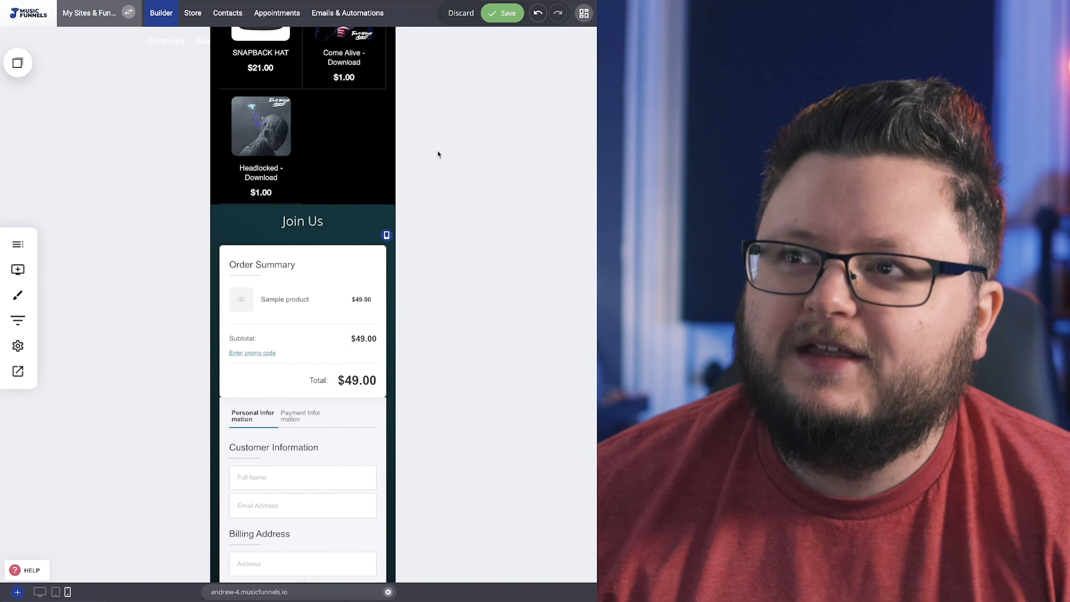
left_click(498, 16)
Check the Join Us block in desktop and tablet views, and hide it on tablets
left_click(40, 592)
scroll(392, 340, "down", 4)
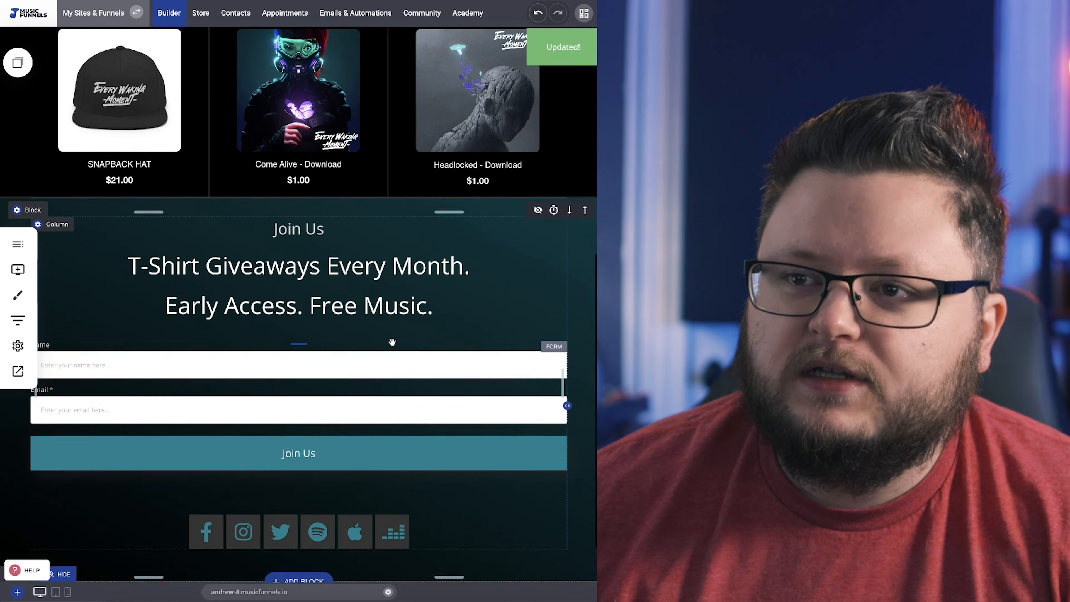
scroll(391, 343, "up", 4)
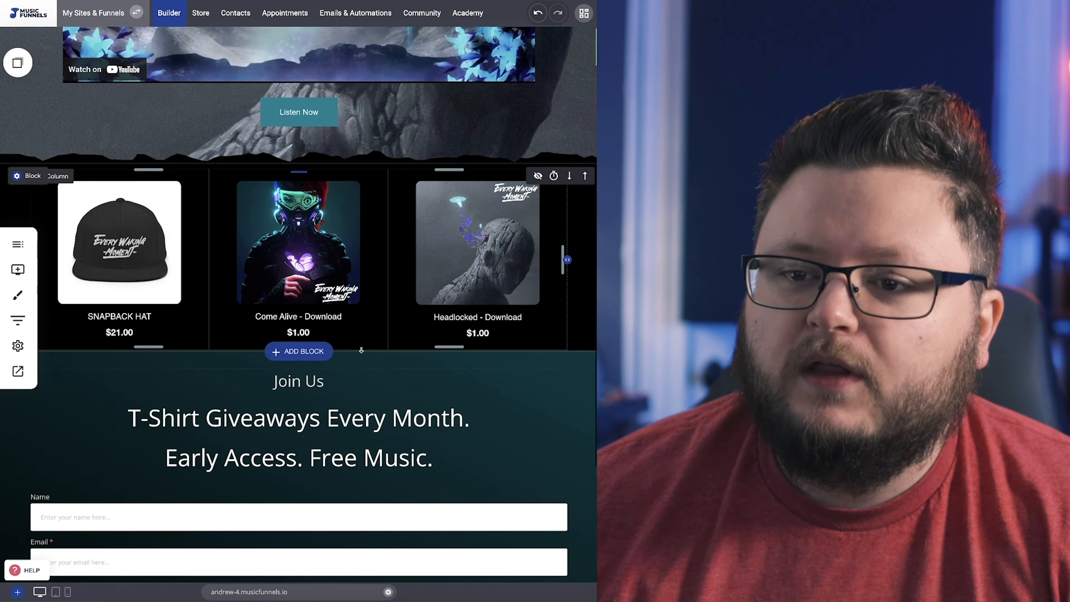
left_click(67, 592)
left_click(55, 592)
scroll(149, 563, "down", 7)
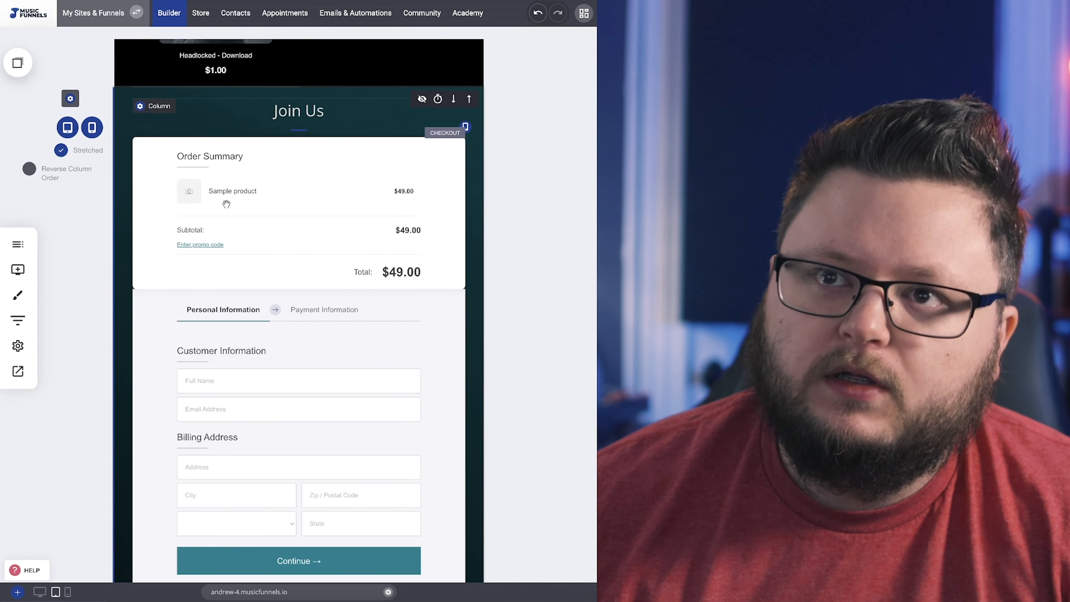
left_click(68, 126)
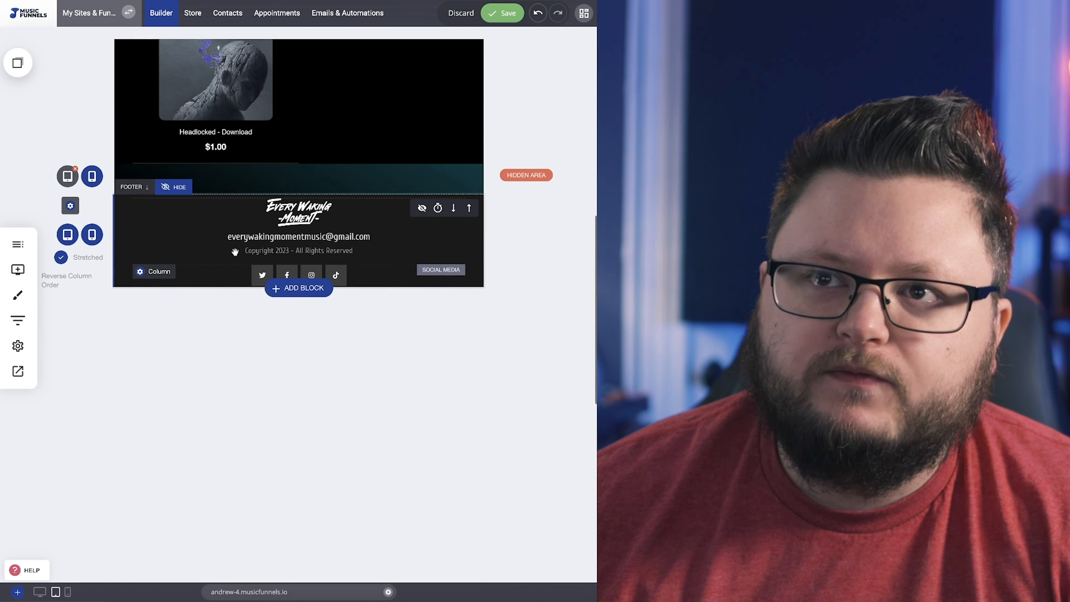
Delete the Checkout widget from the Join Us block in phone view and save the page
left_click(67, 592)
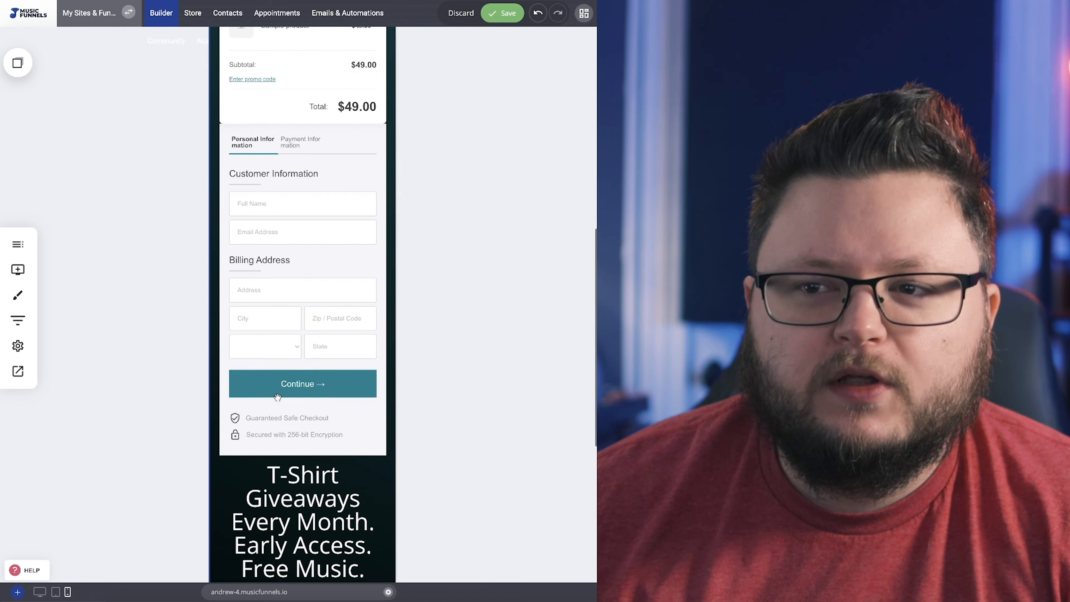
scroll(278, 397, "up", 6)
scroll(278, 397, "down", 10)
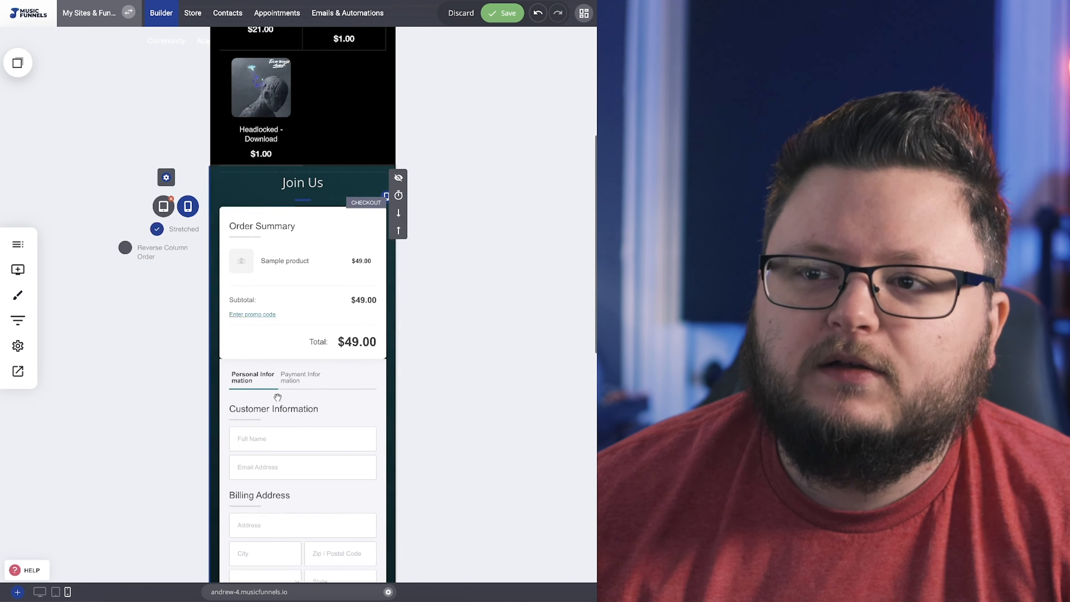
scroll(278, 398, "up", 6)
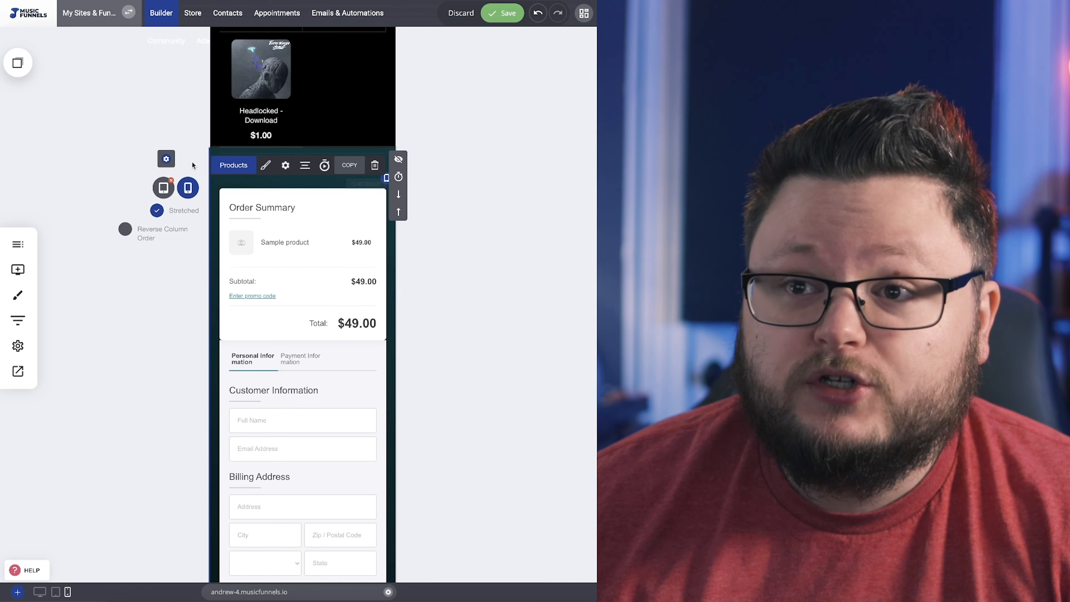
left_click(374, 164)
left_click(332, 249)
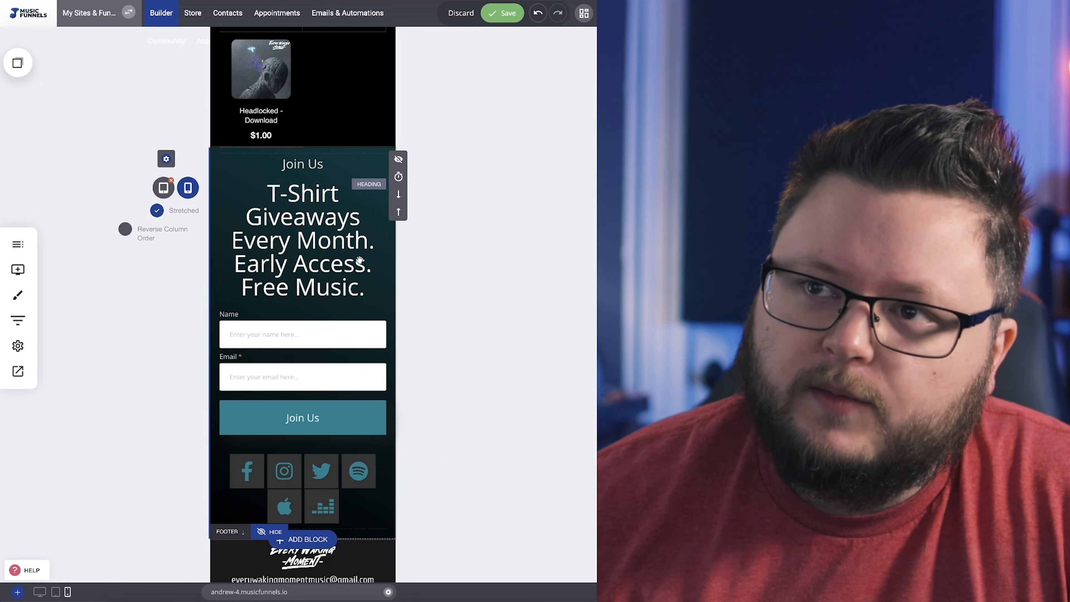
left_click(521, 20)
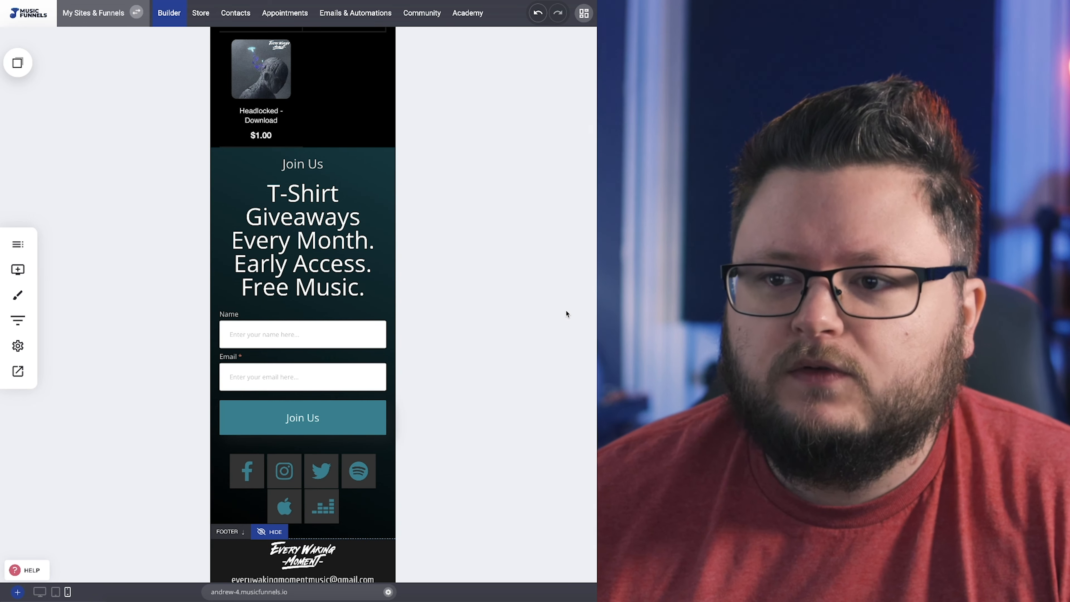
Compare the social media icons in phone and desktop views, and place a copy of them below the originals in phone view
scroll(548, 325, "down", 2)
mouse_move(242, 435)
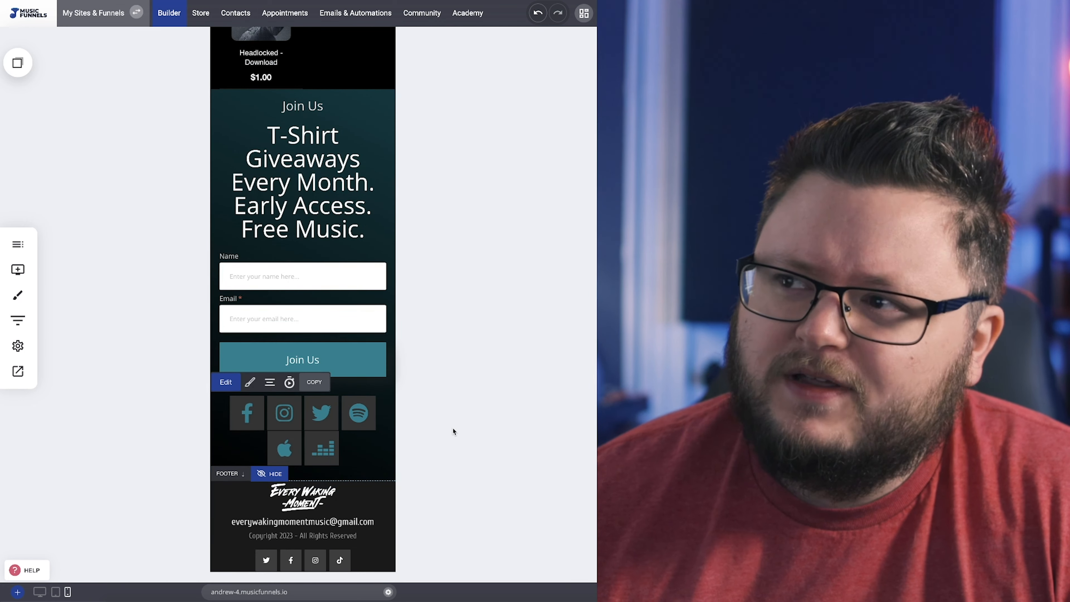
left_click(46, 592)
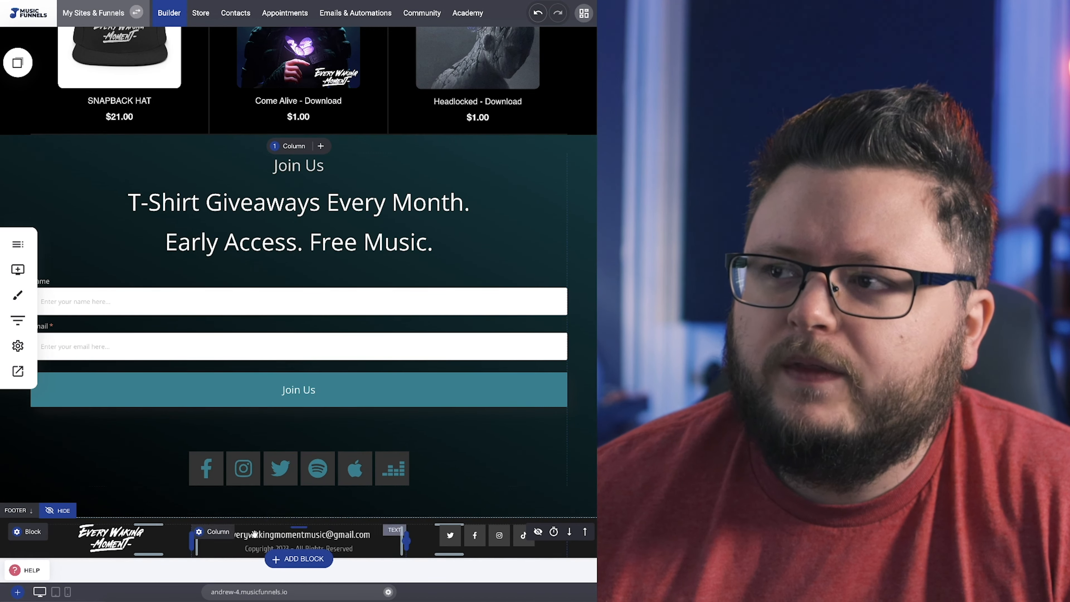
left_click(67, 592)
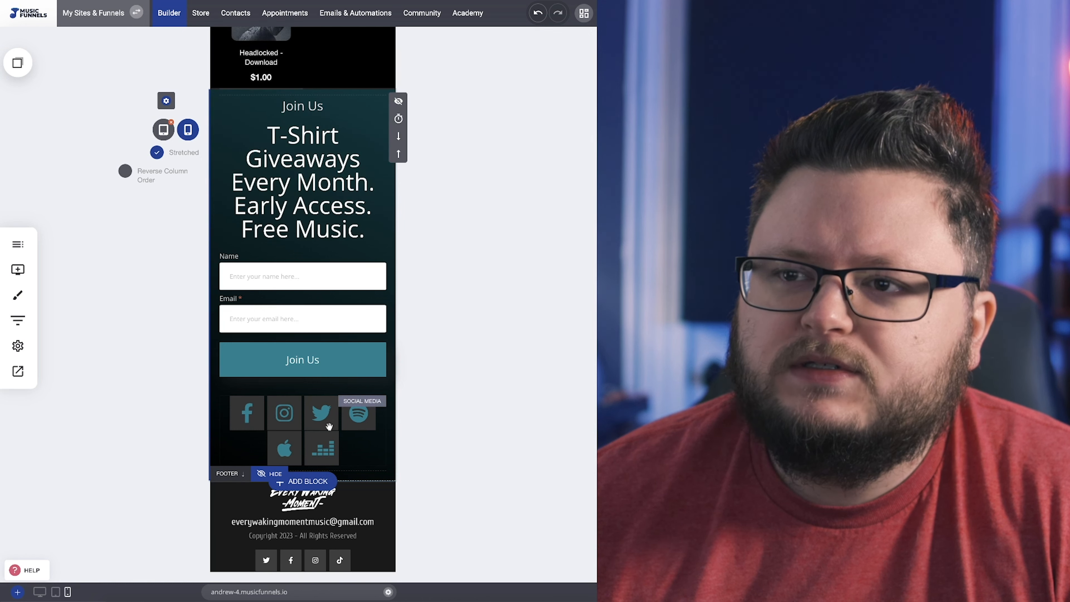
left_click(335, 425)
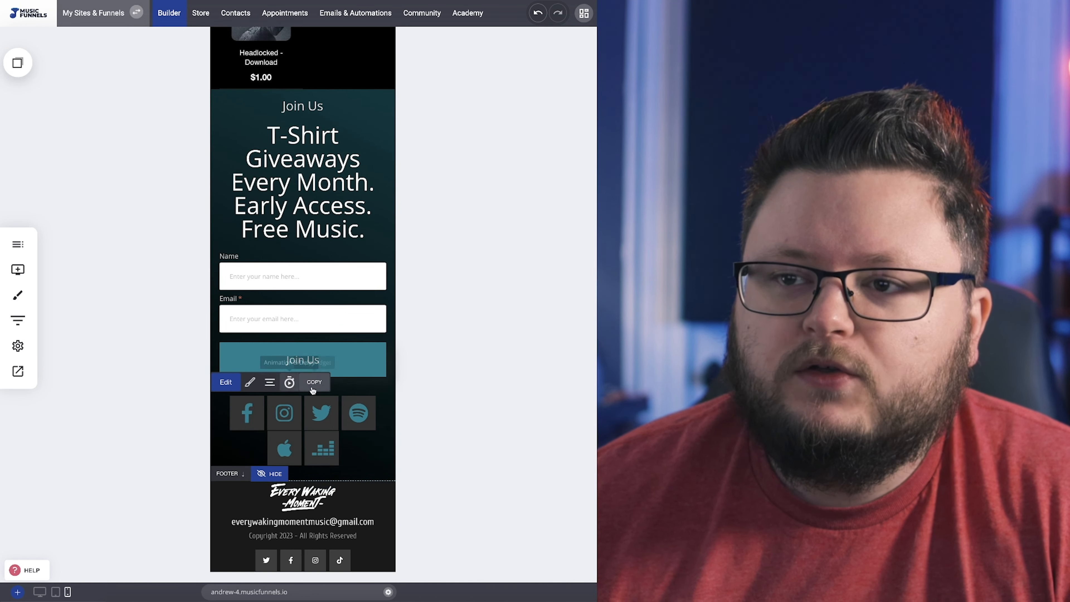
left_click(7, 75)
left_click_drag(47, 155, 320, 468)
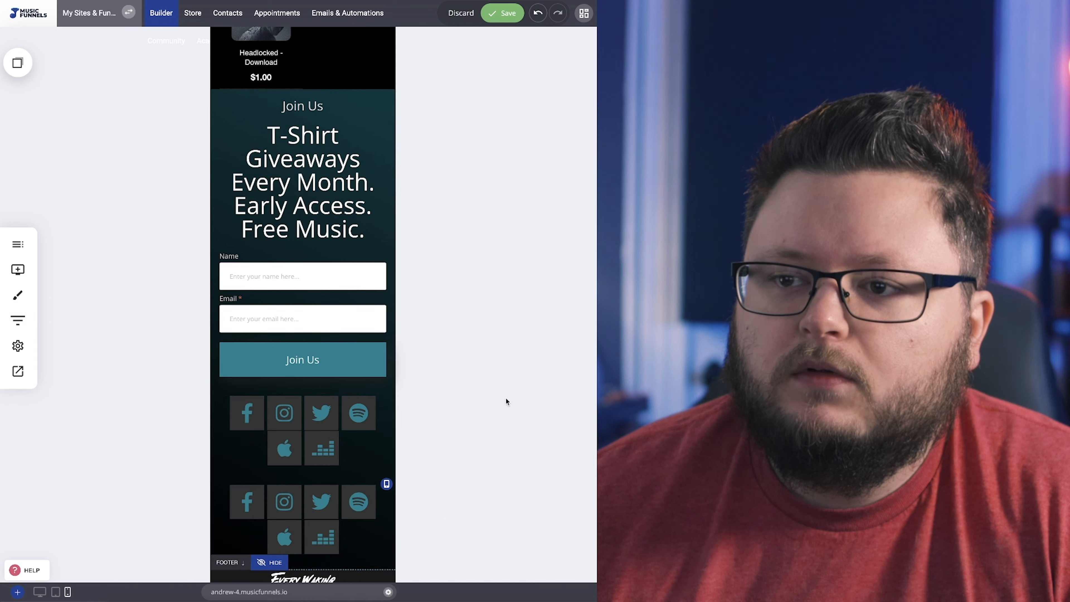
Delete the duplicated set of social media icons just above the footer
scroll(333, 510, "down", 2)
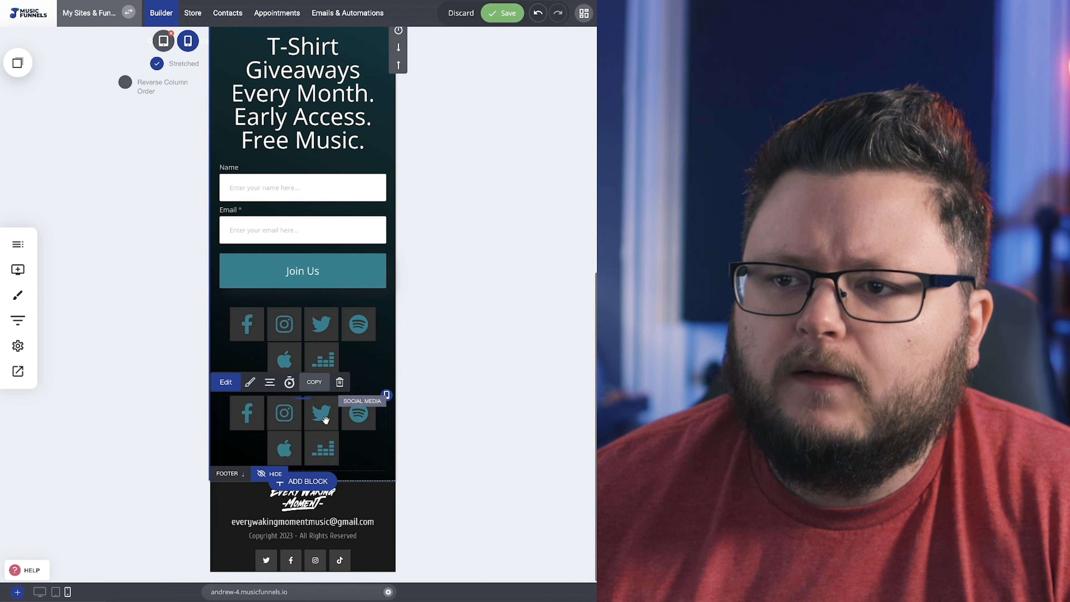
left_click(340, 382)
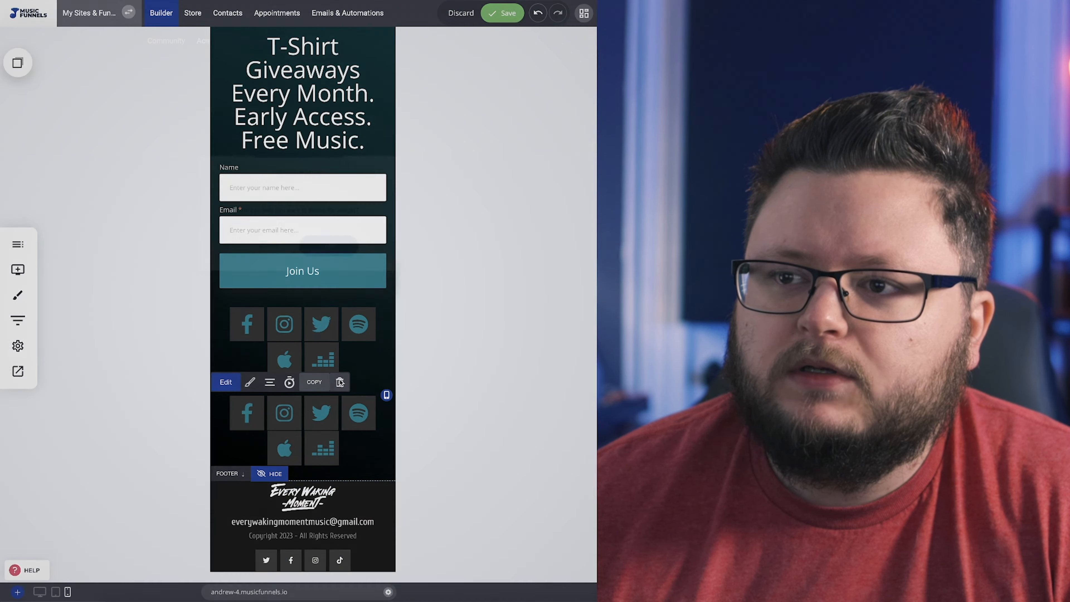
left_click(333, 251)
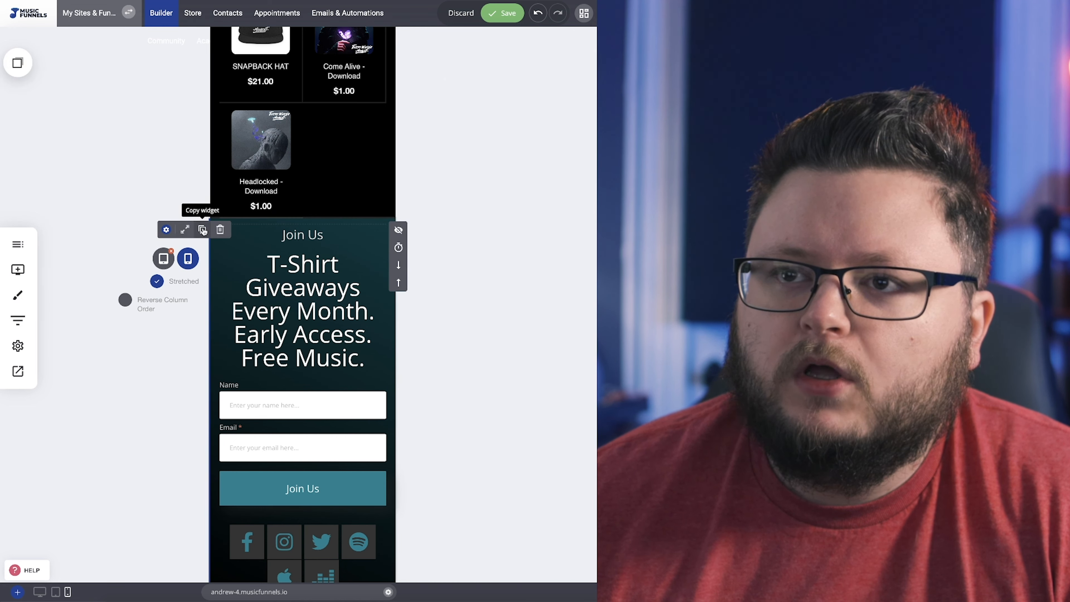
Place a copy of the whole Join Us block directly above the original in phone view and hide the original on phones
scroll(504, 265, "down", 3)
mouse_move(17, 63)
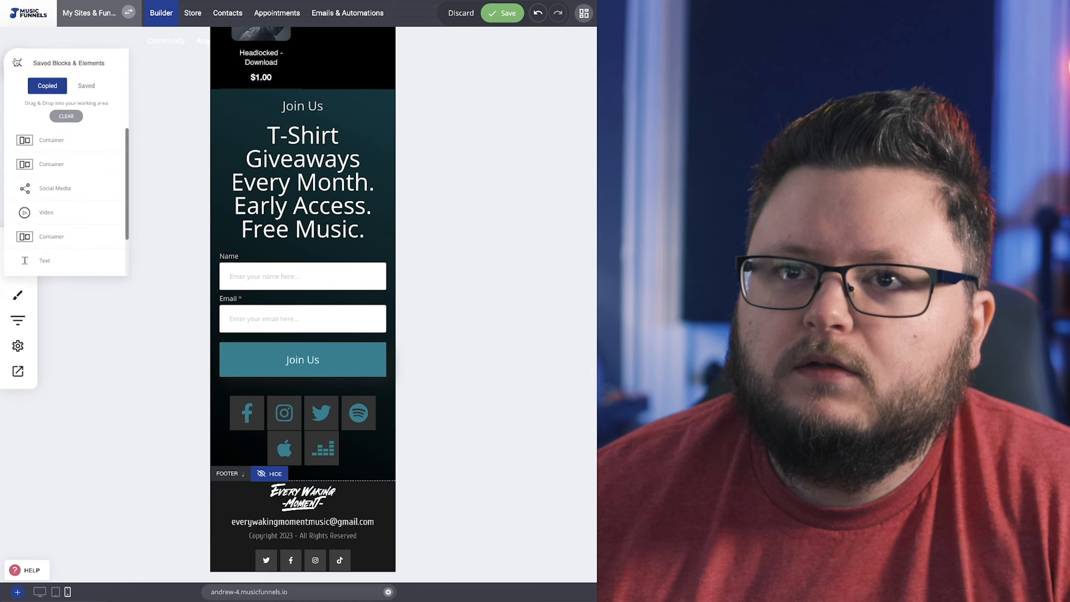
left_click_drag(80, 156, 251, 95)
scroll(356, 199, "down", 8)
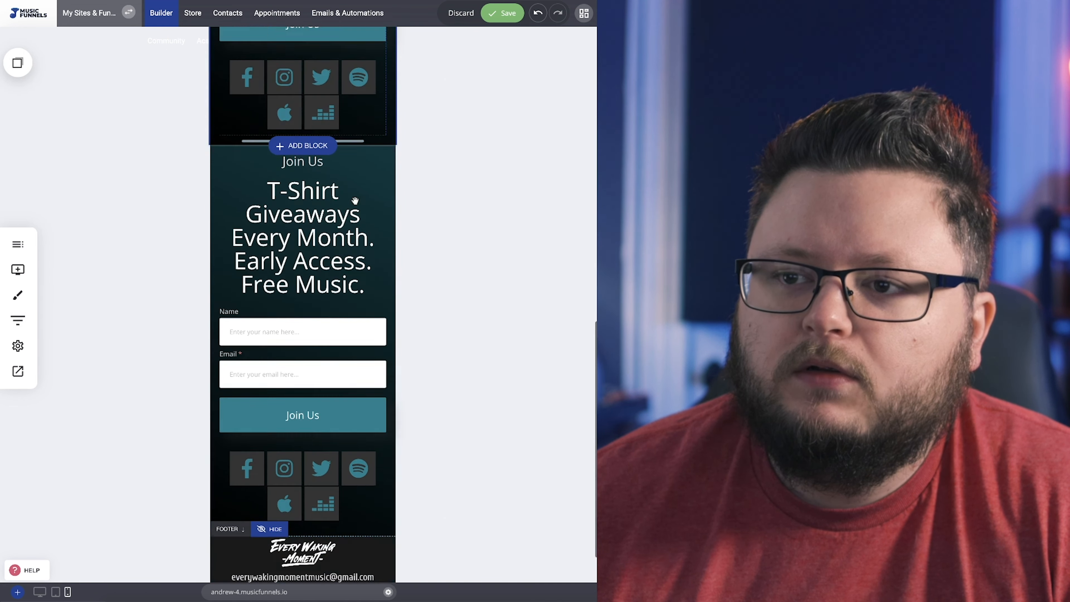
left_click(188, 129)
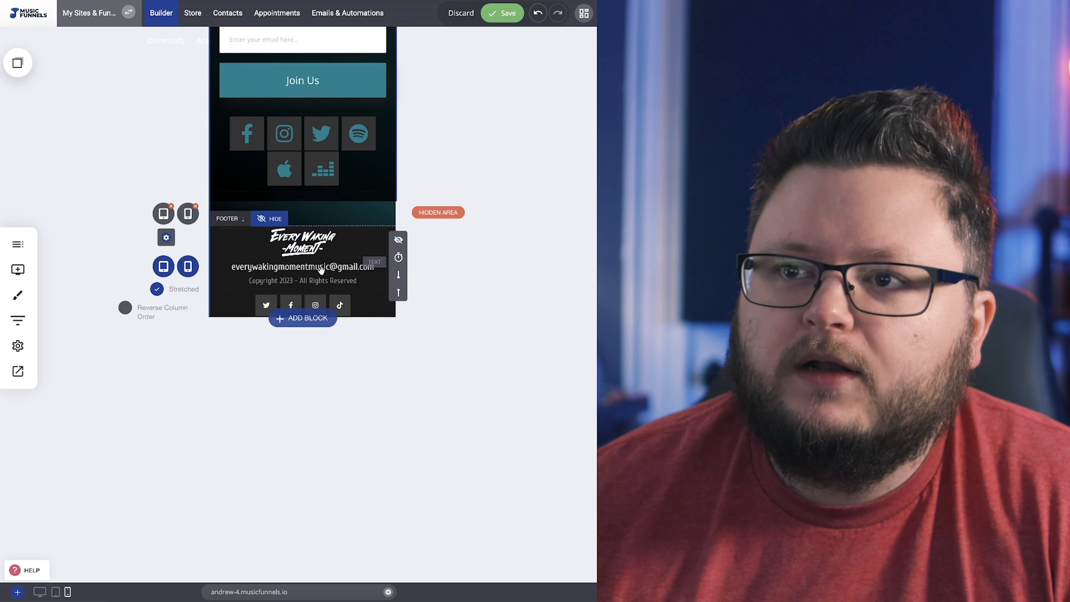
scroll(514, 274, "up", 1)
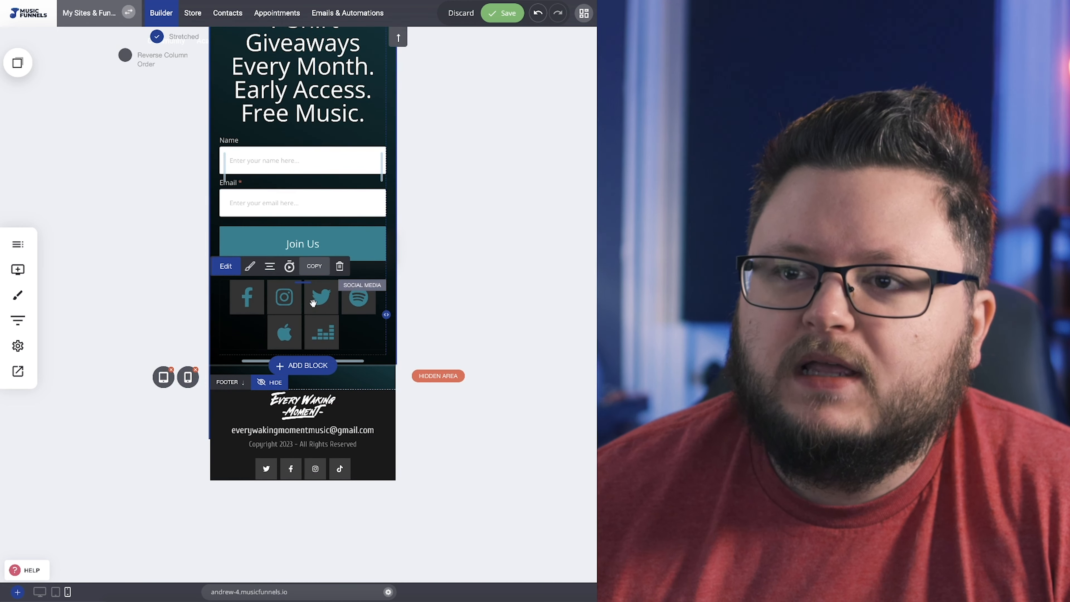
Set the button size of the social media icons in the phone Join Us block to 8px
scroll(298, 313, "up", 1)
scroll(298, 312, "up", 1)
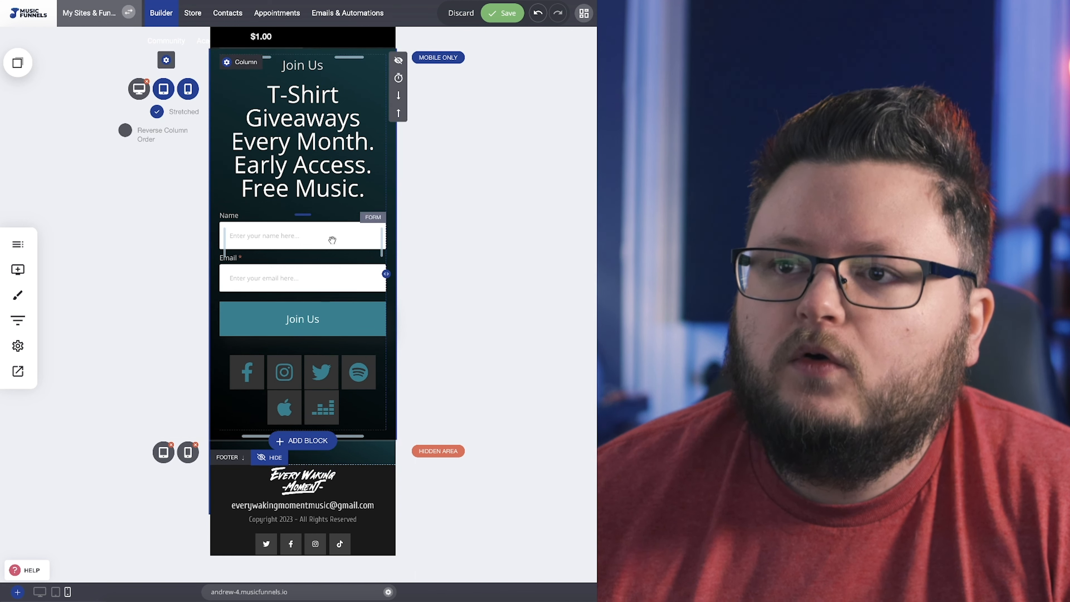
scroll(317, 257, "up", 1)
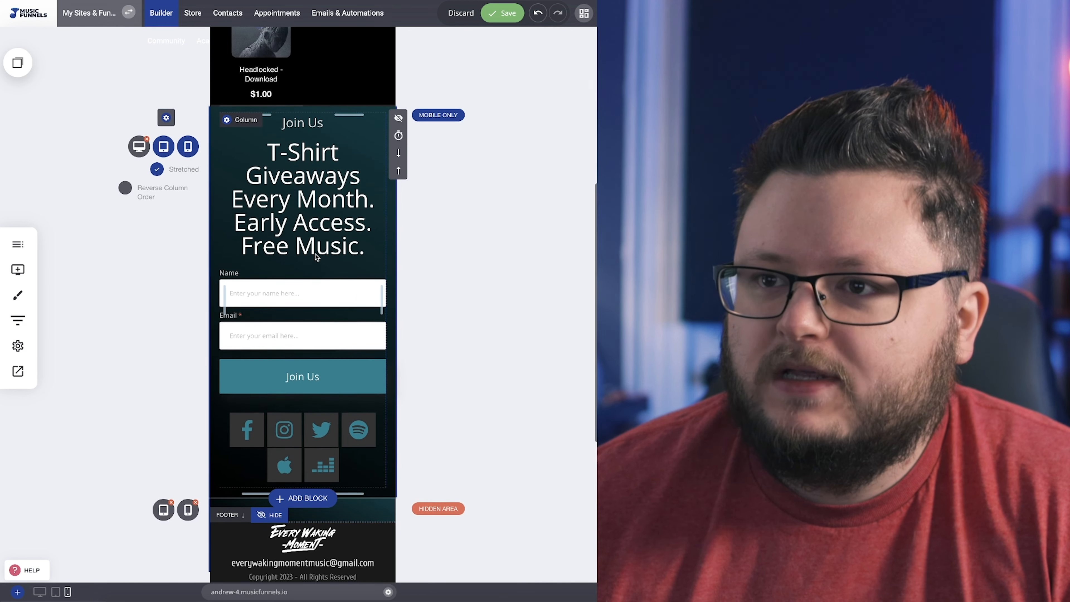
scroll(312, 253, "down", 1)
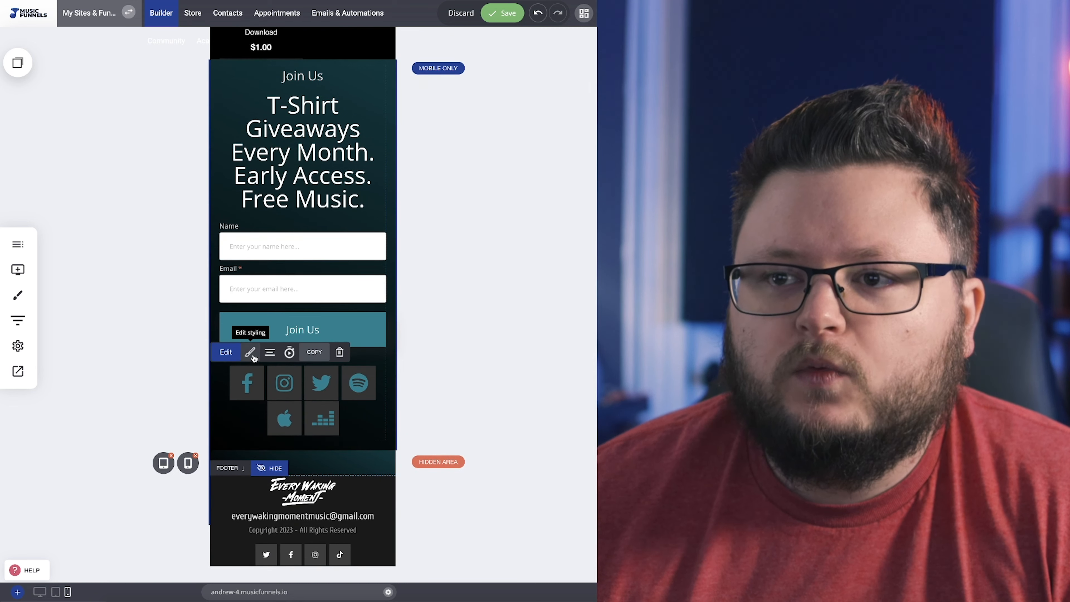
left_click(251, 353)
left_click_drag(141, 366, 113, 369)
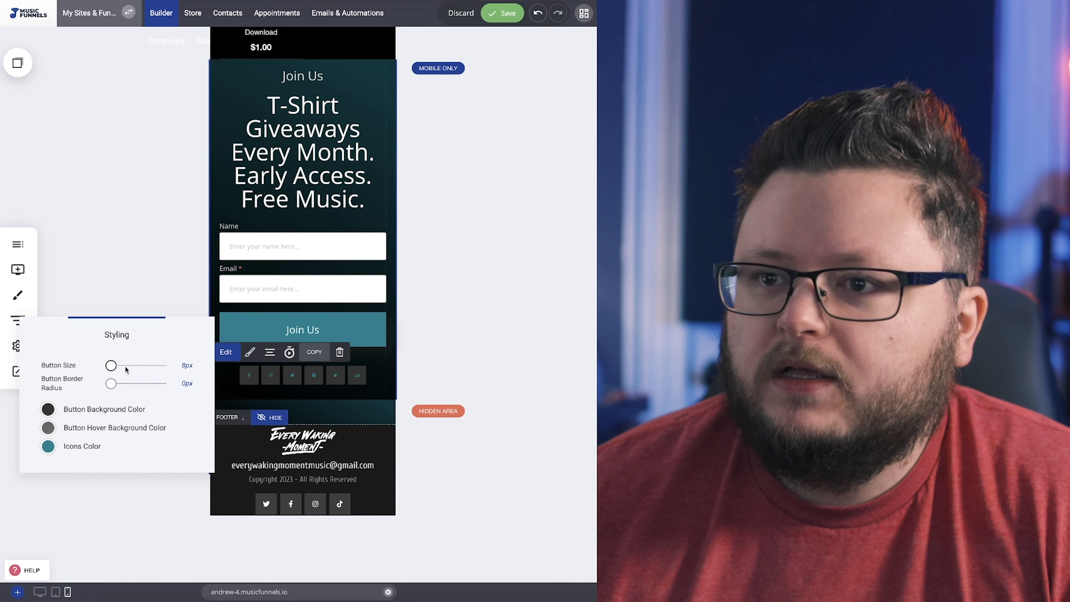
left_click(533, 303)
Set the T-Shirt Giveaways heading in the phone Join Us block to font size 32 and line spacing 1.0
scroll(360, 298, "up", 2)
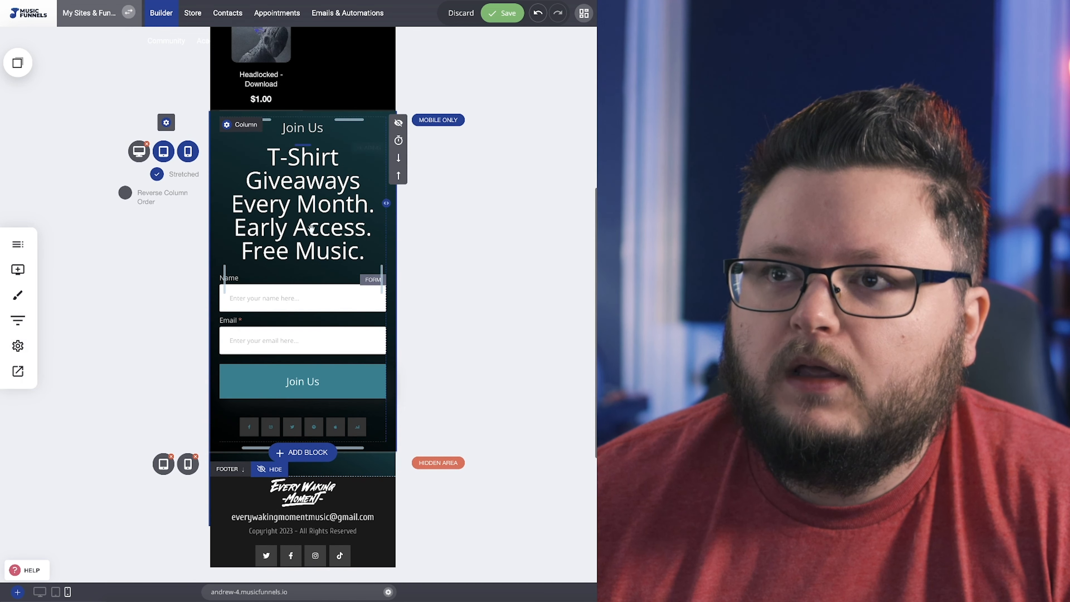
left_click(309, 182)
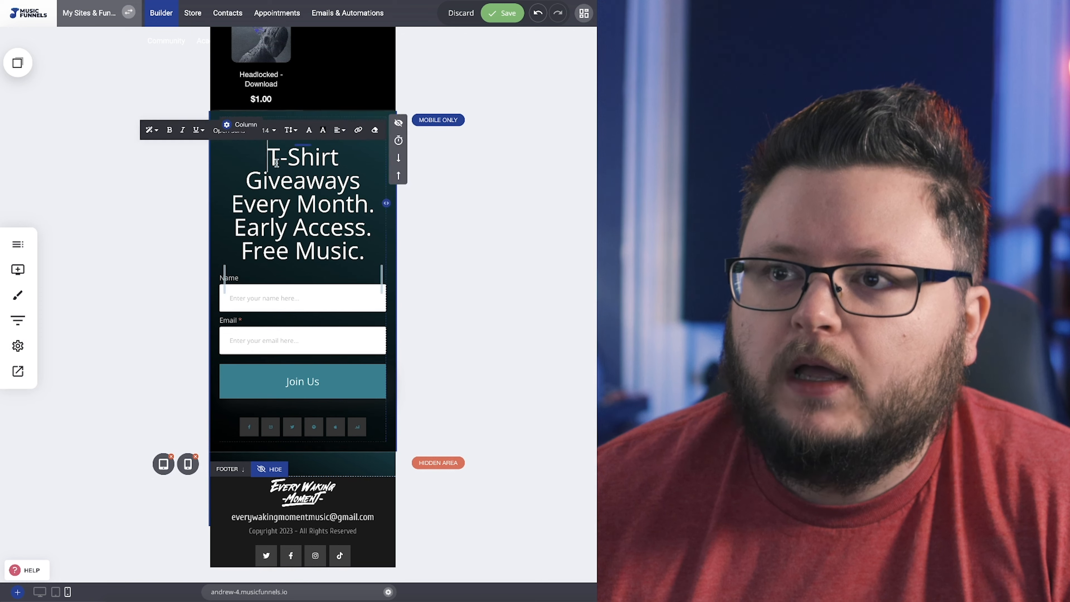
double_click(310, 180)
triple_click(309, 181)
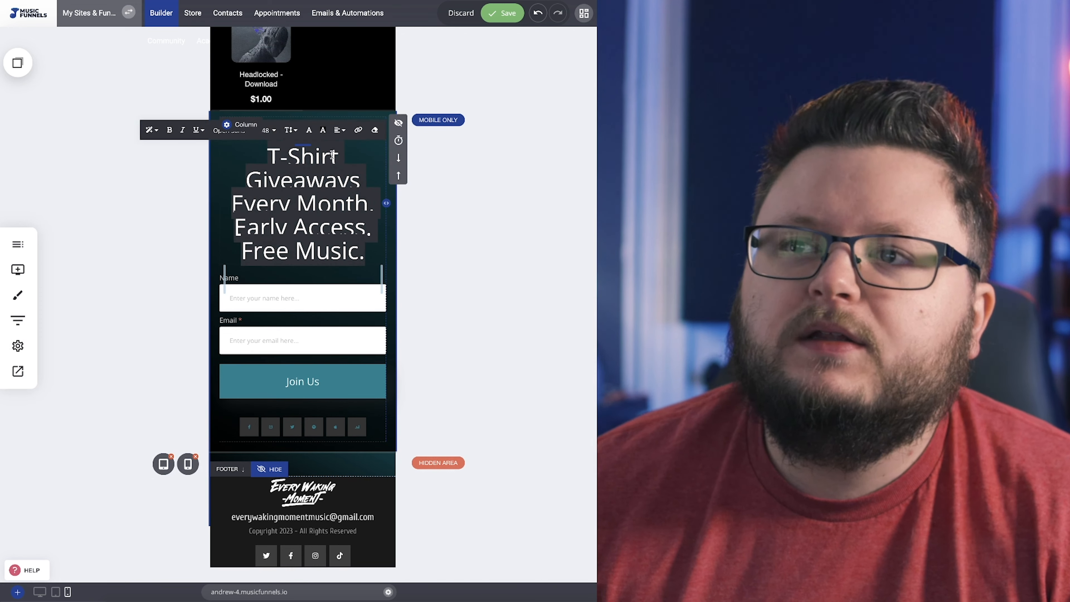
left_click(274, 131)
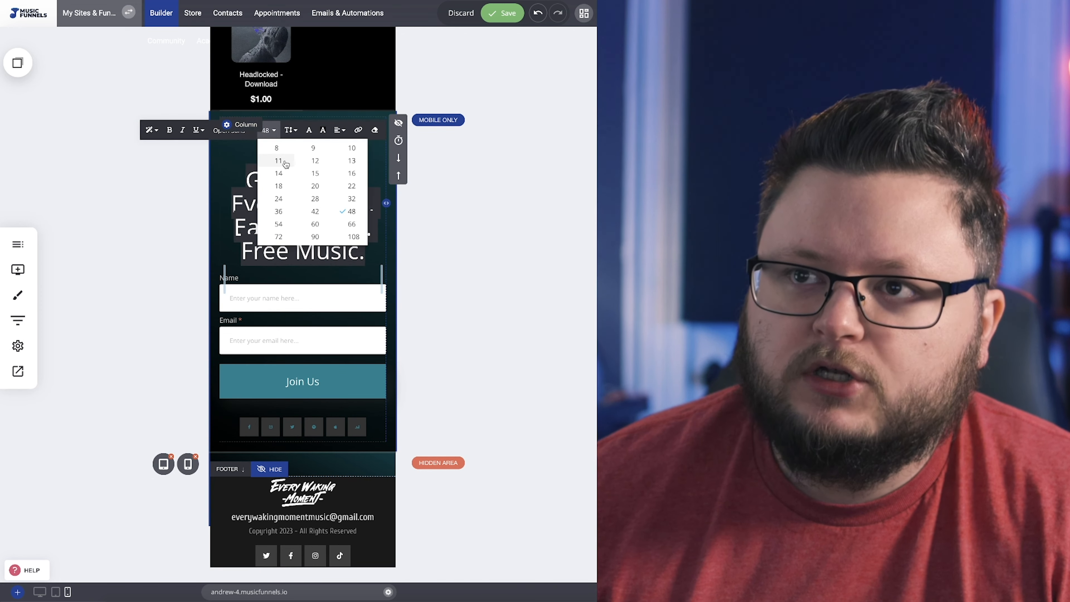
left_click(352, 198)
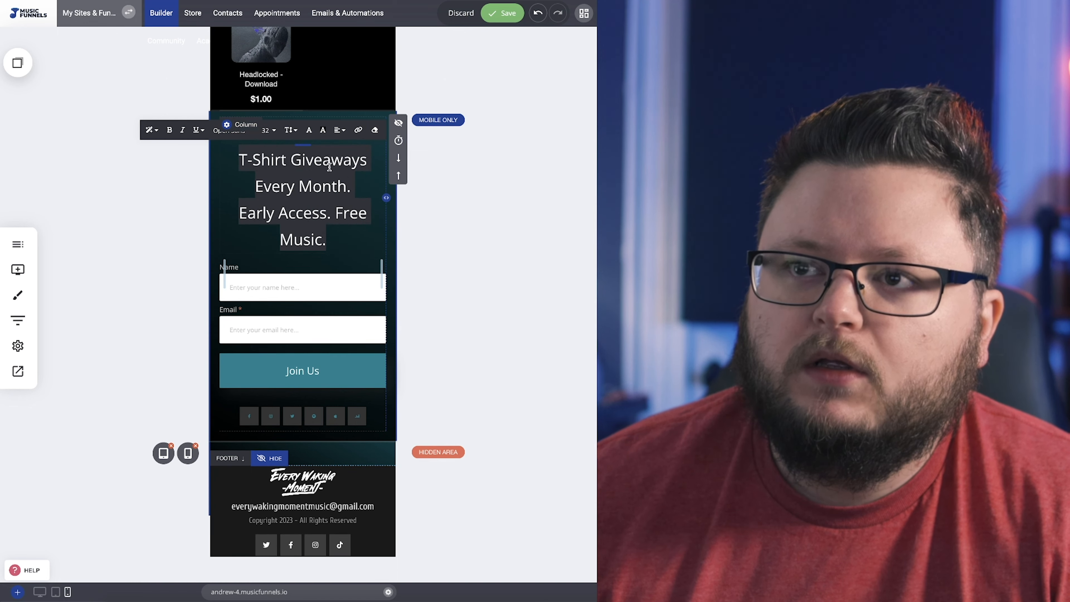
left_click(300, 133)
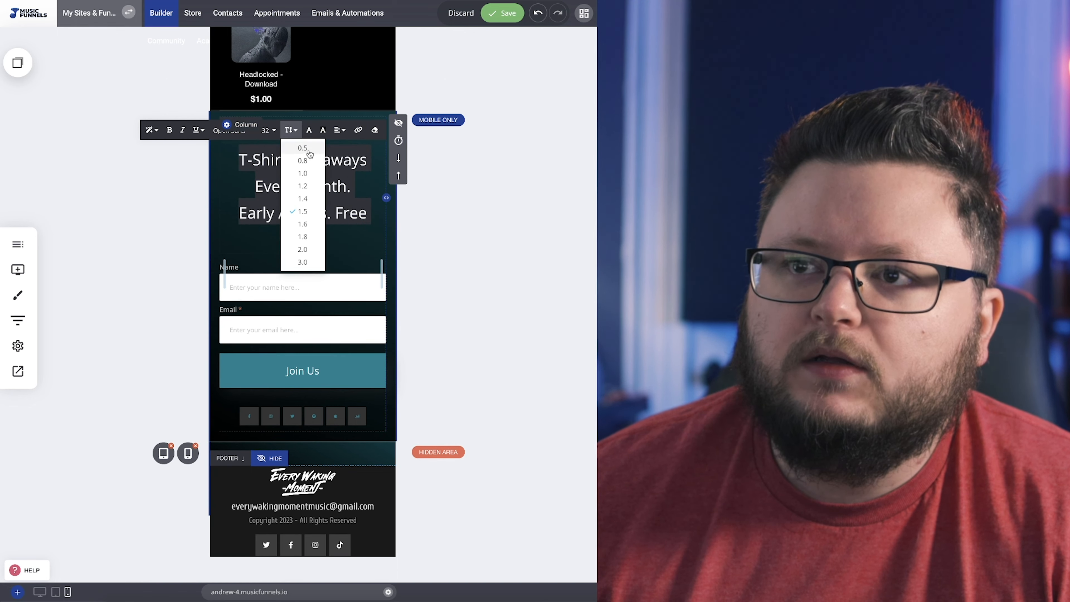
left_click(311, 185)
left_click(291, 131)
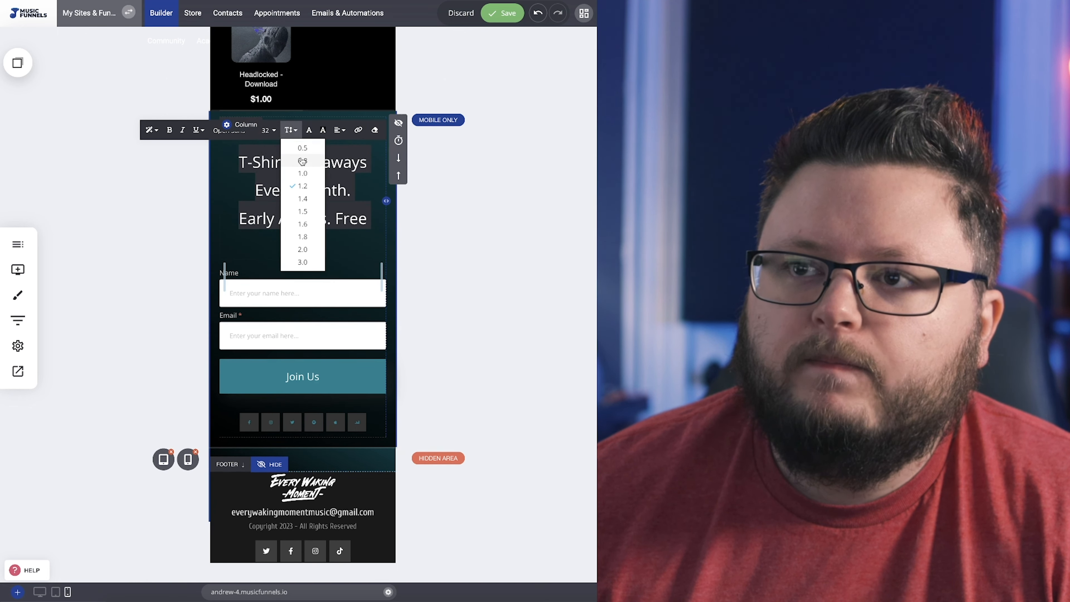
left_click(309, 174)
Reduce the T-Shirt Giveaways heading's font size to 28 and finally to 22
left_click(275, 136)
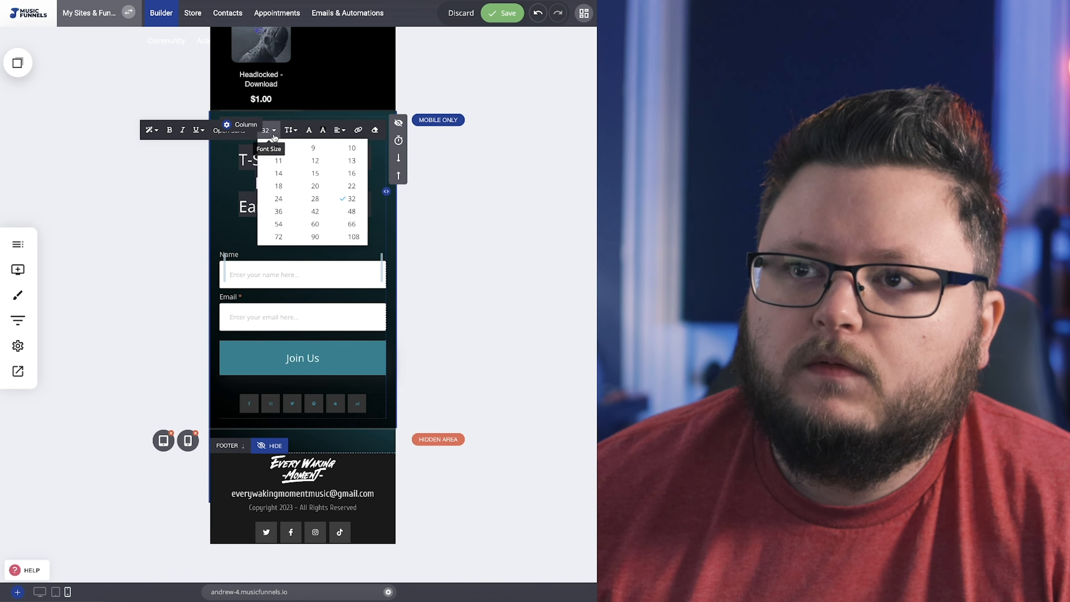
left_click(315, 199)
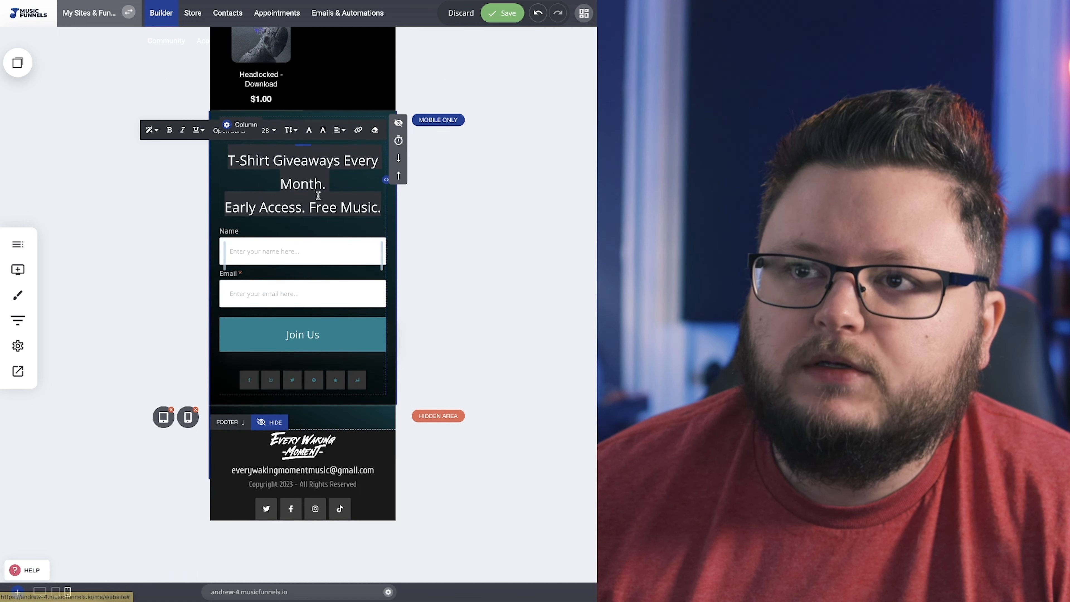
left_click(275, 132)
left_click(350, 185)
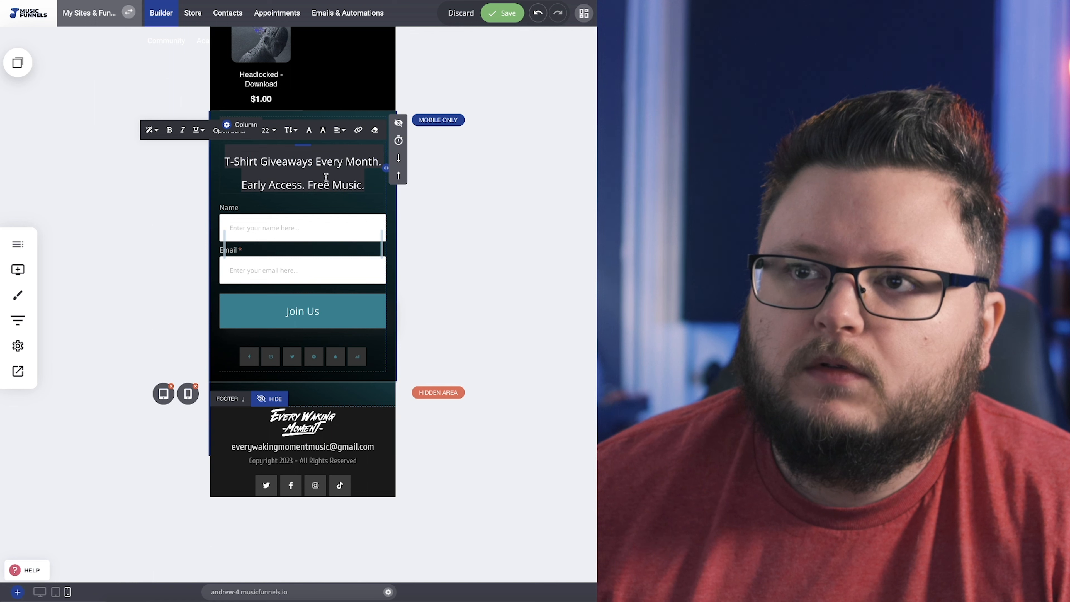
left_click(489, 191)
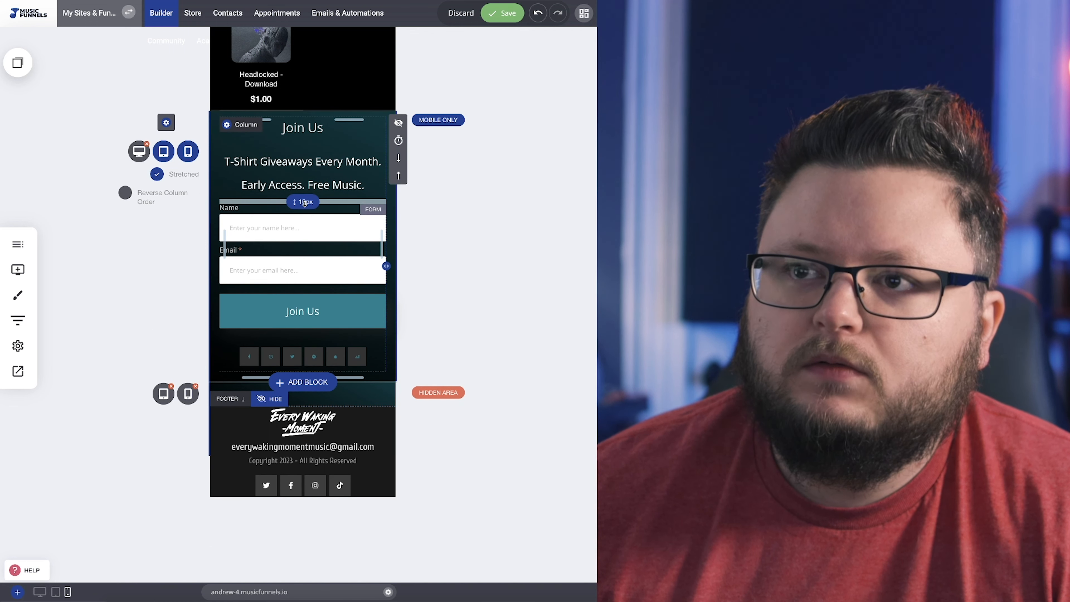
Reduce the gap between the heading and the sign-up form, and set the heading's line spacing to 0.5
left_click_drag(305, 203, 307, 186)
left_click(297, 161)
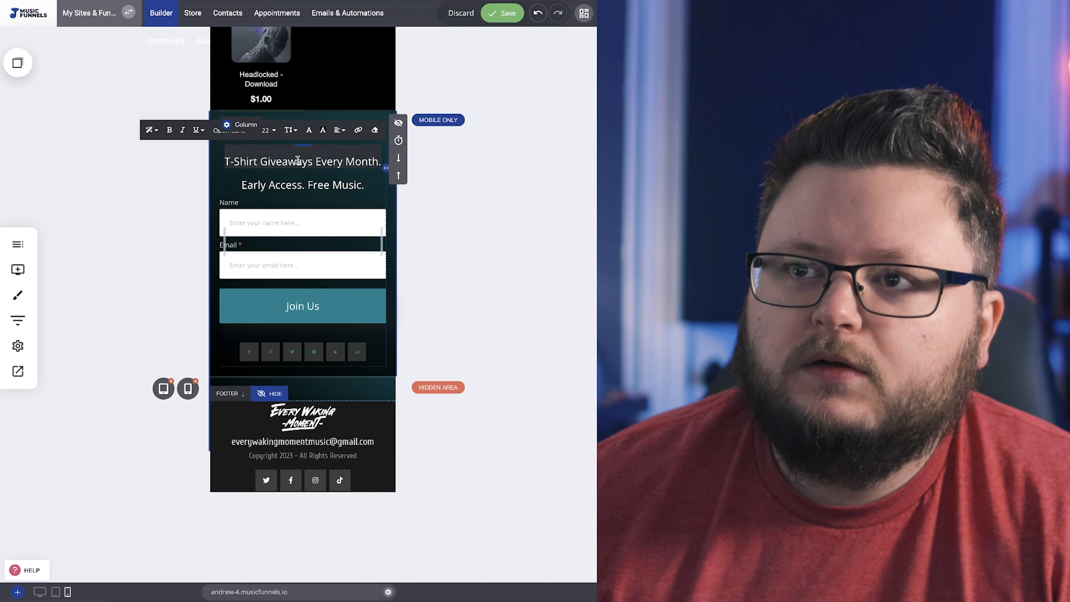
left_click(290, 131)
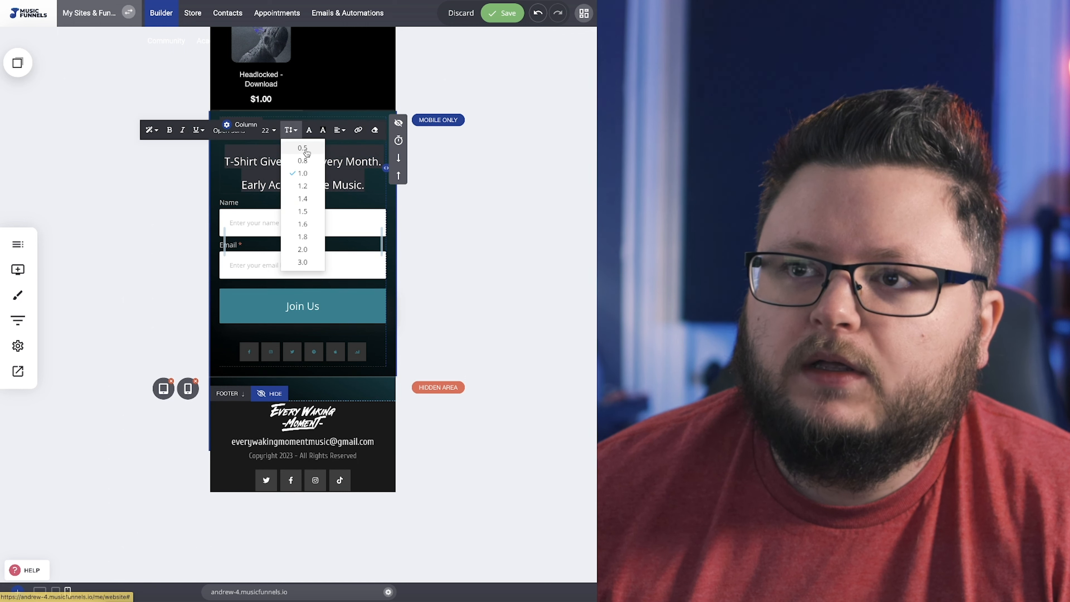
left_click(304, 149)
left_click(438, 236)
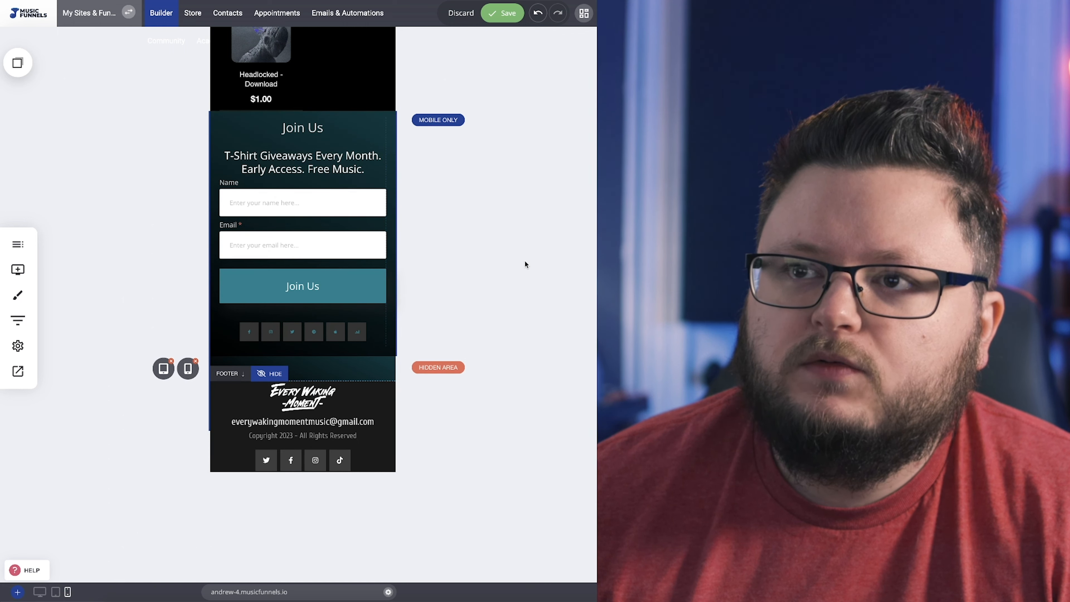
Save the page with the adjusted phone Join Us block
scroll(334, 356, "up", 1)
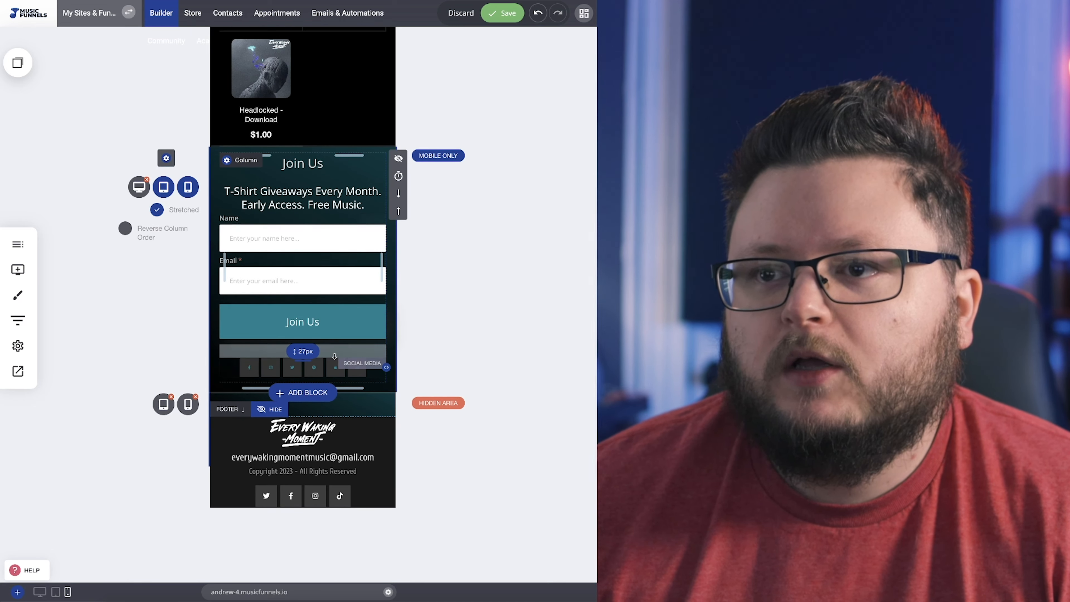
scroll(334, 356, "up", 1)
left_click(504, 14)
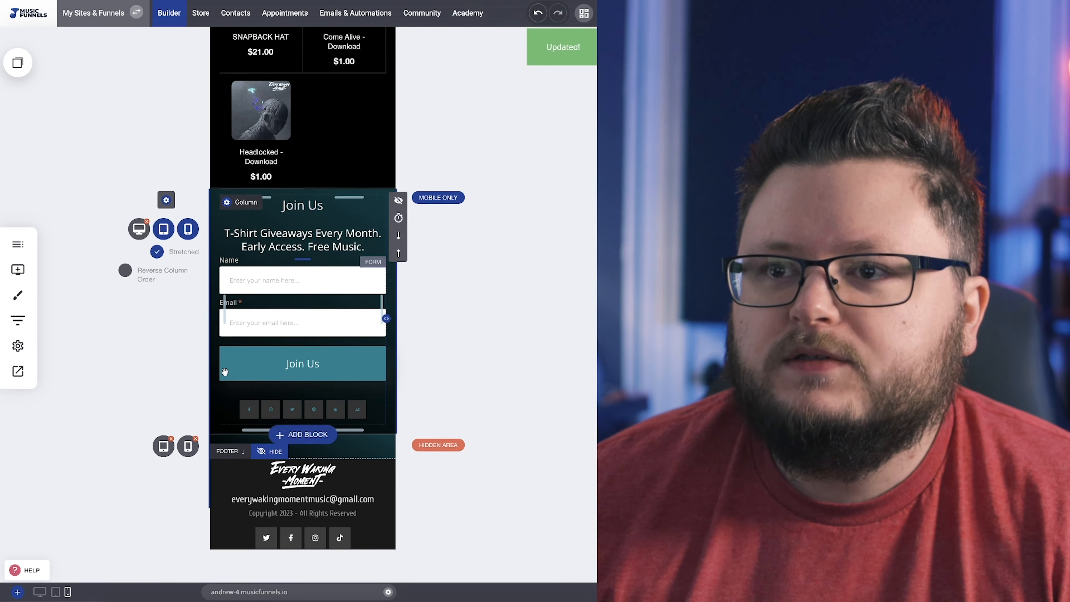
Compare the Join Us block and the rest of the home page across desktop, phone and tablet views
left_click(40, 592)
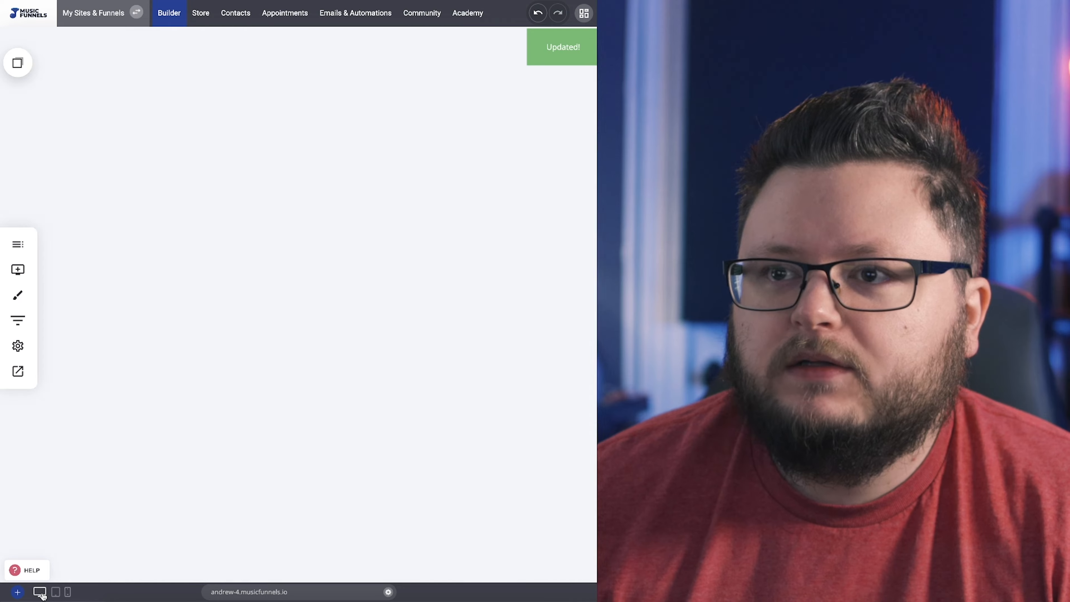
scroll(143, 521, "down", 4)
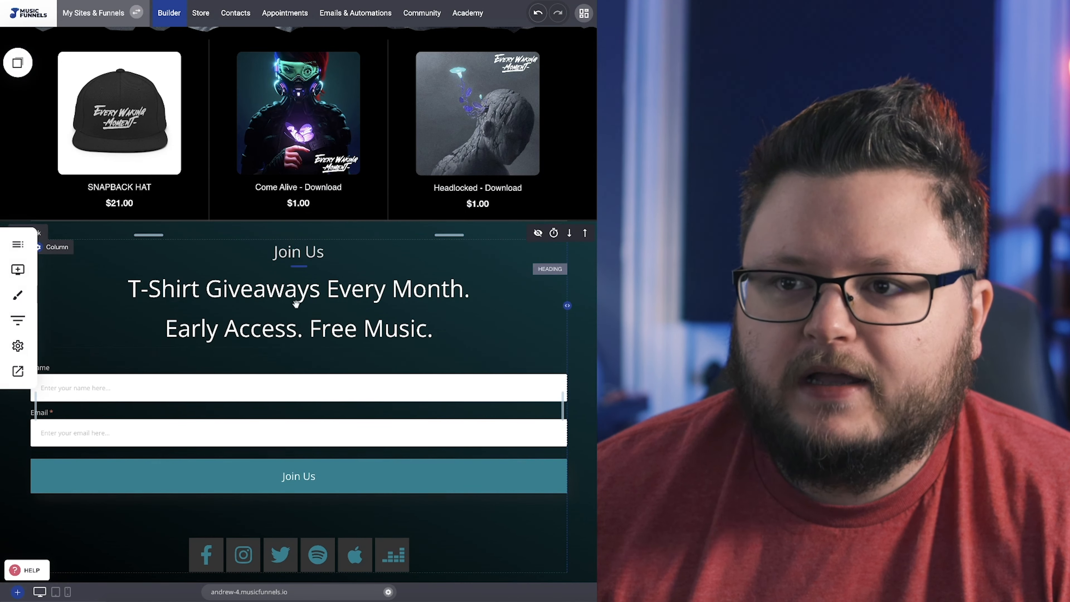
scroll(296, 304, "down", 2)
left_click(67, 592)
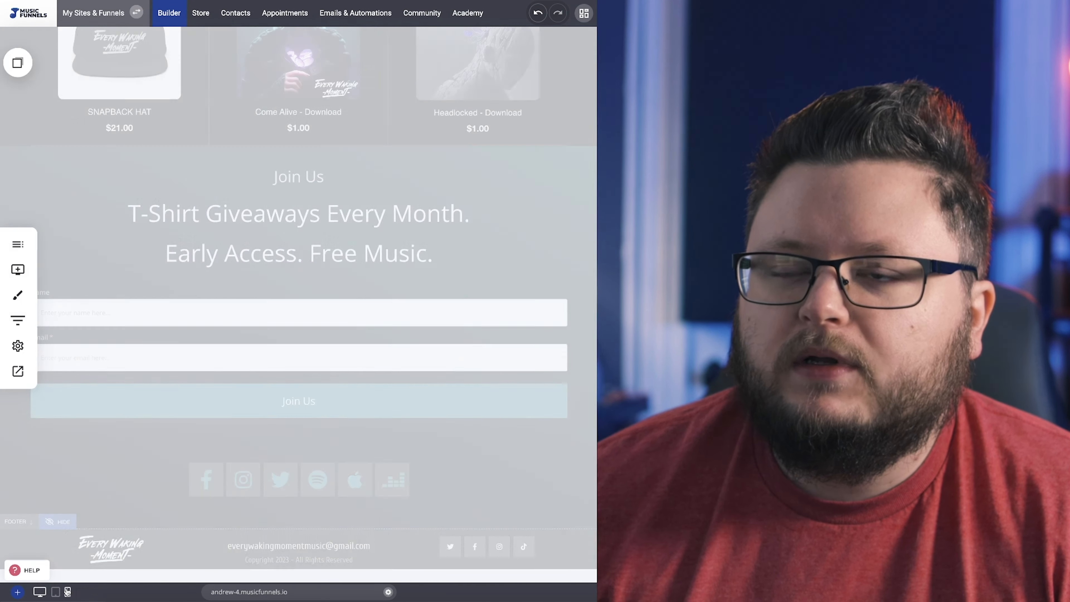
scroll(246, 375, "up", 6)
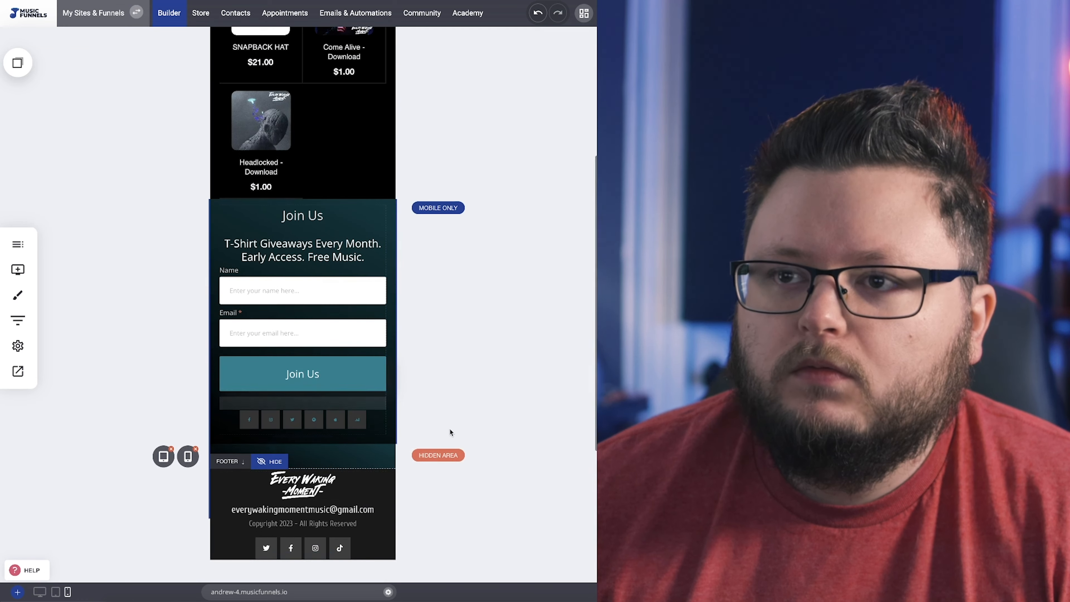
left_click(56, 593)
scroll(428, 414, "down", 3)
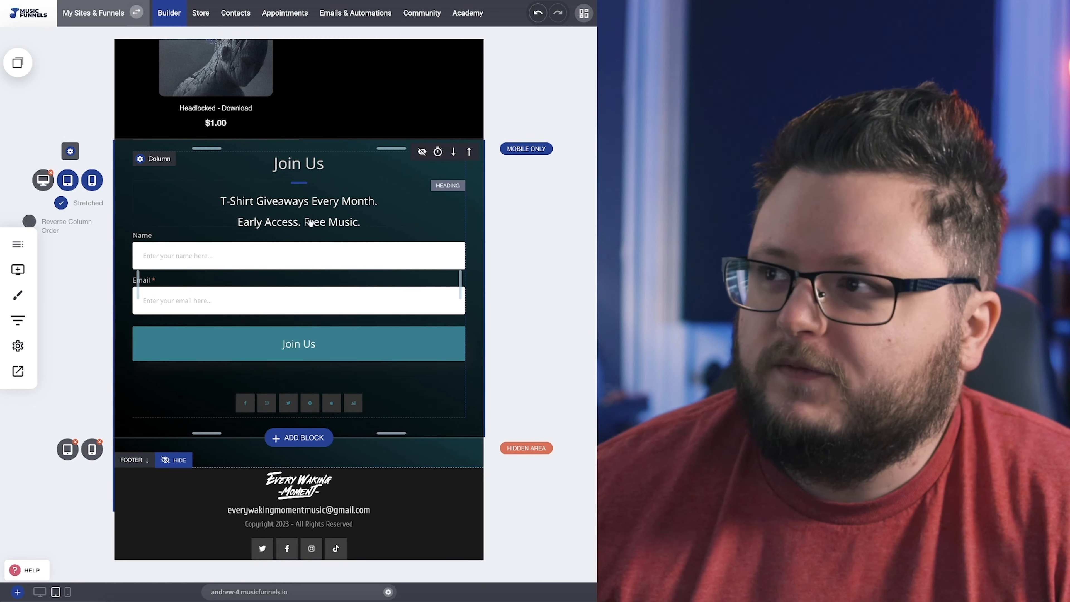
scroll(310, 222, "up", 3)
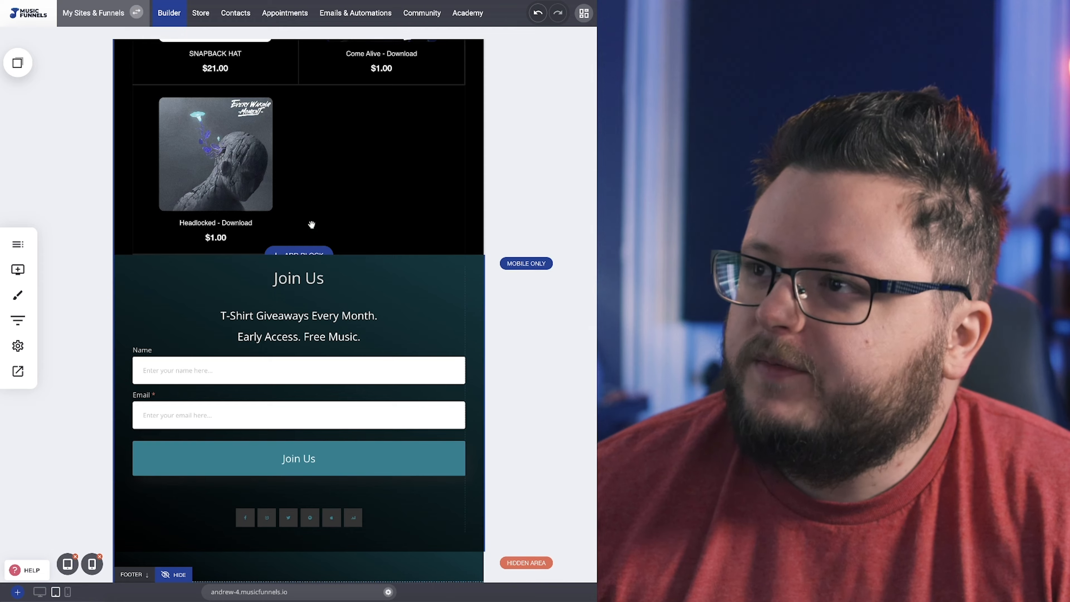
scroll(312, 225, "up", 5)
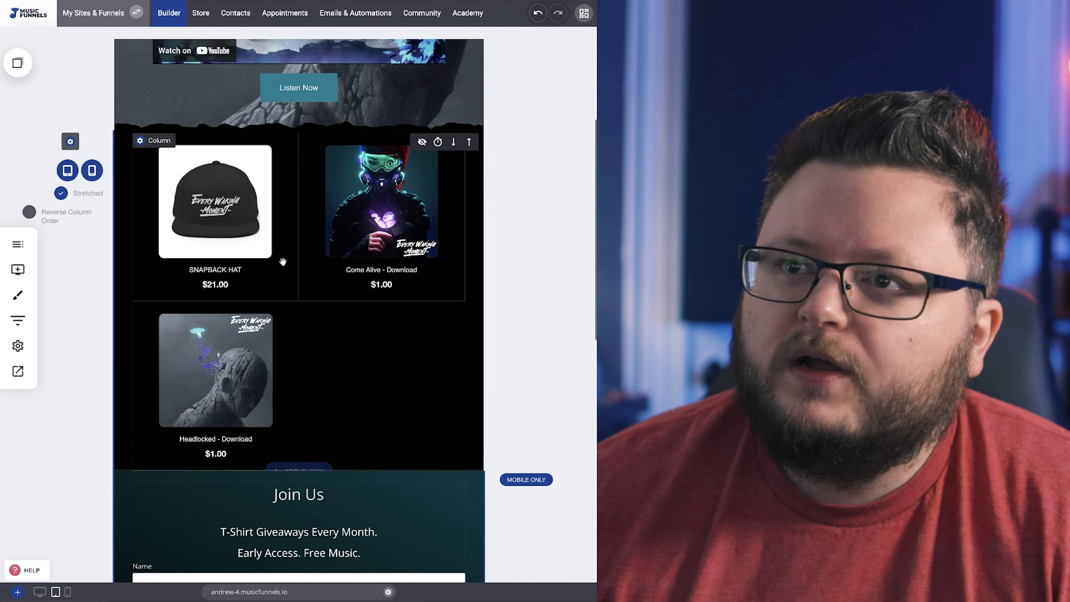
left_click(67, 592)
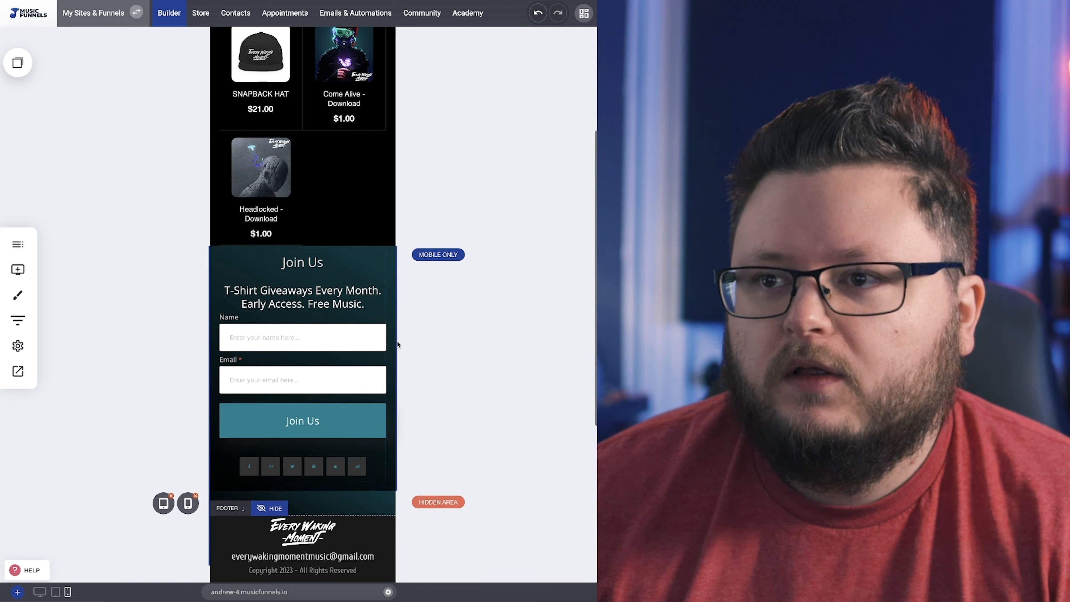
scroll(537, 363, "up", 5)
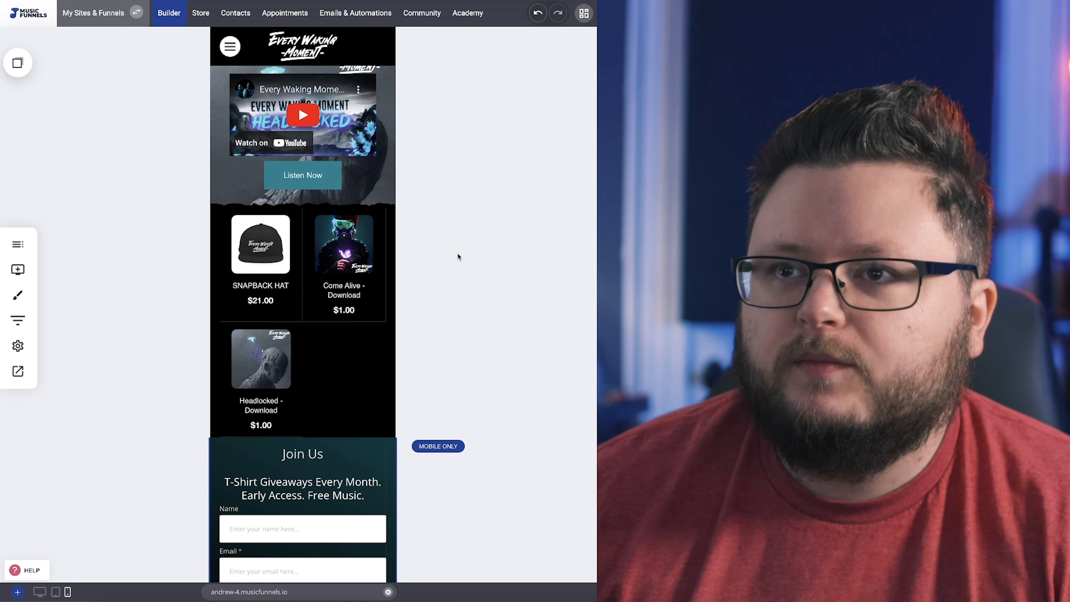
left_click(40, 592)
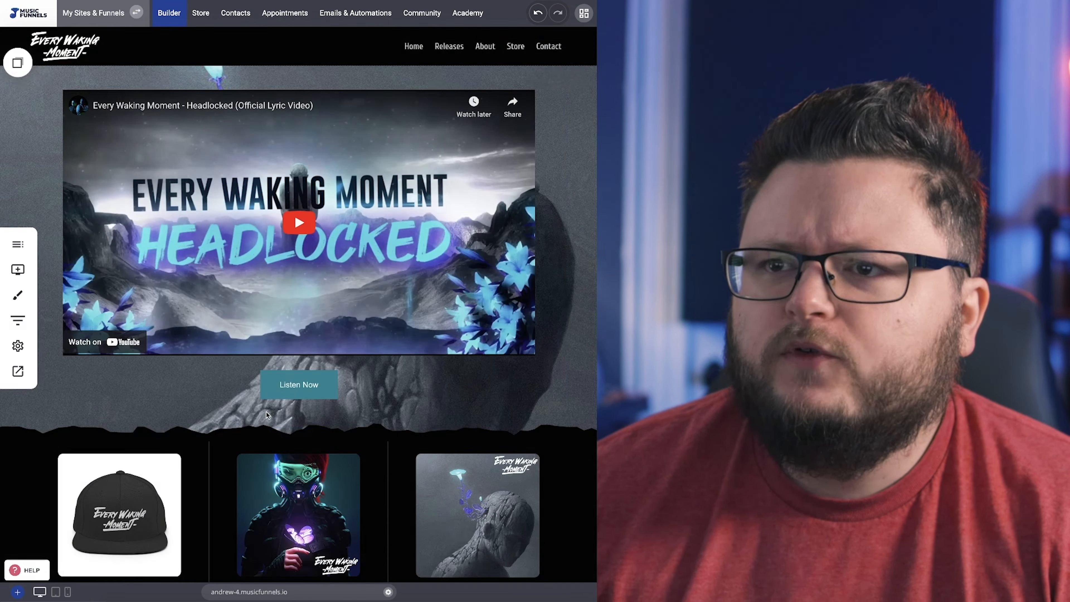
Open the site's Contact page and the About page to review their layouts in desktop view
left_click(17, 245)
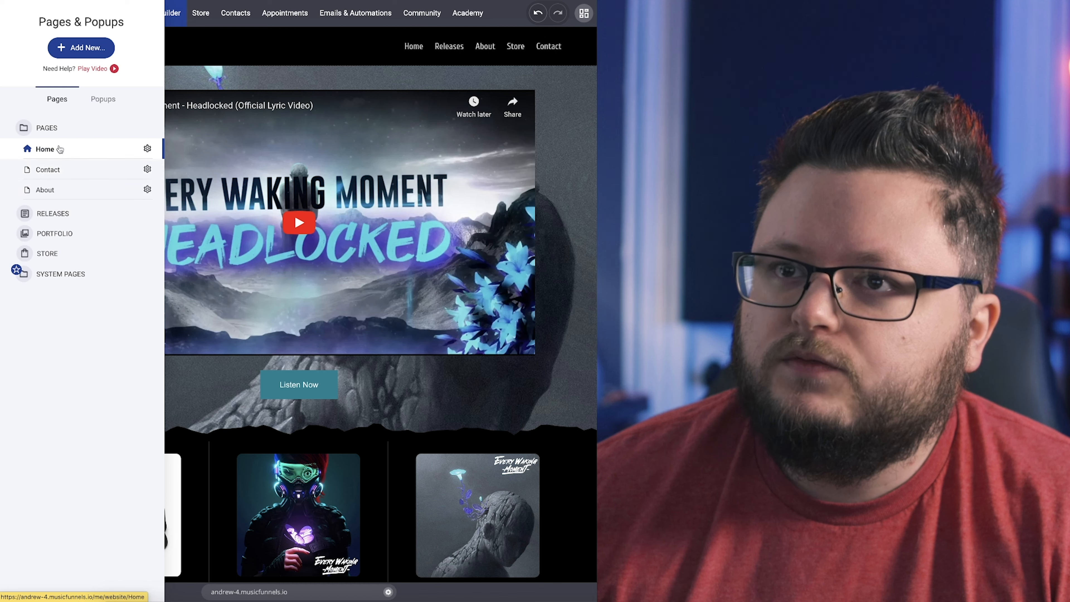
left_click(51, 166)
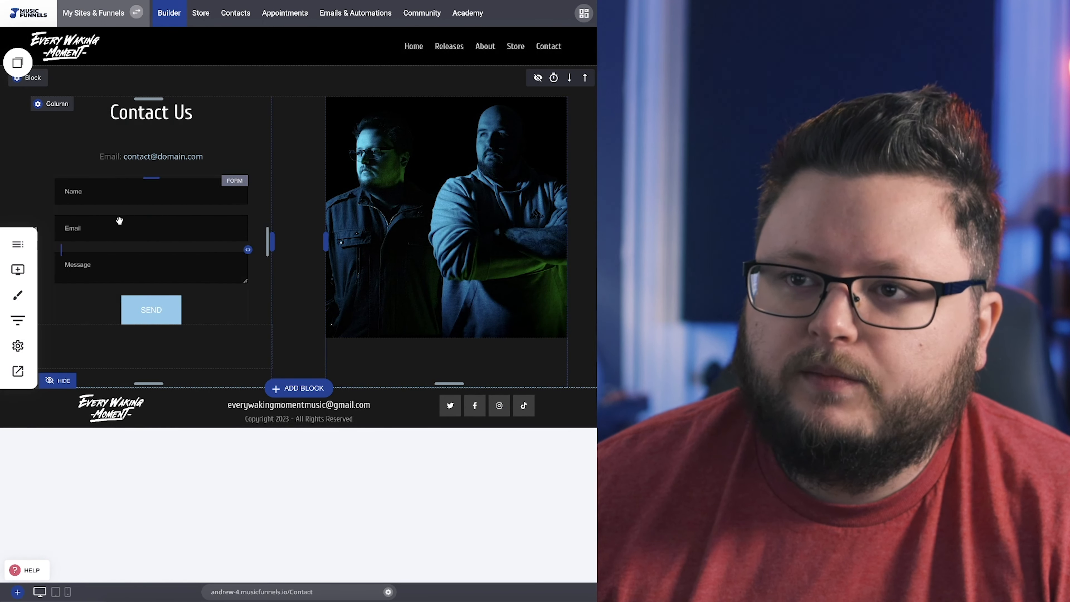
left_click(26, 245)
left_click(60, 191)
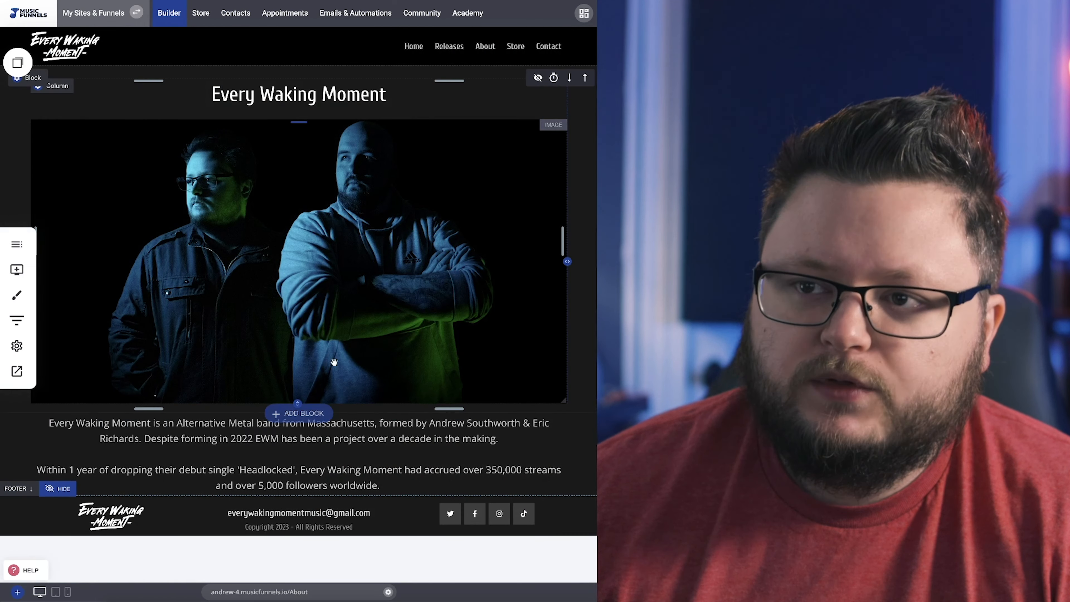